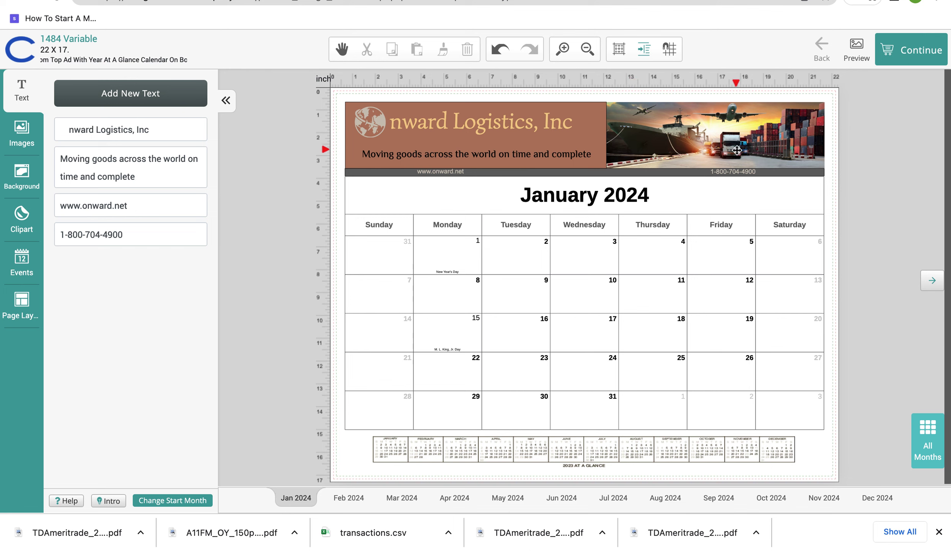
Step: Flip the shipping photo in the header banner horizontally and flip it back
{"action": "left_click", "coordinate": [736, 150]}
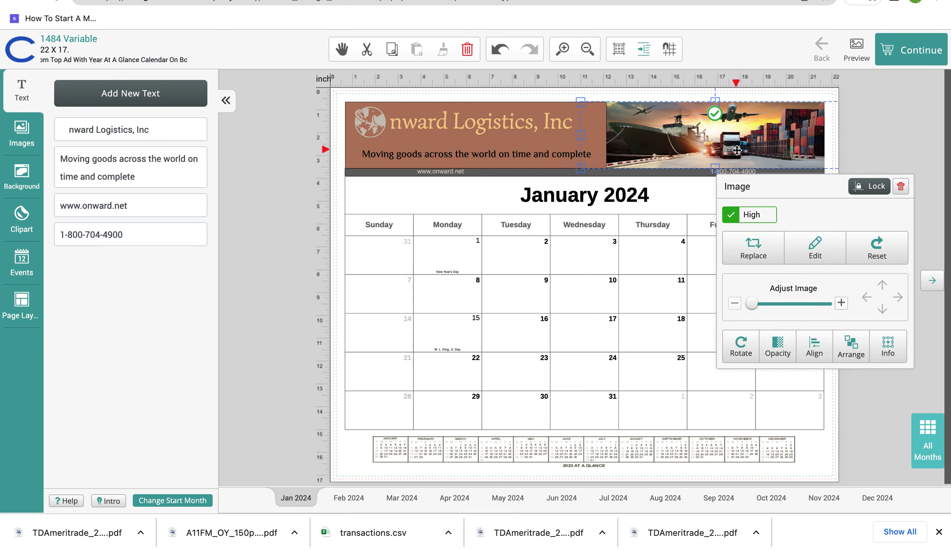
{"action": "left_click", "coordinate": [816, 253]}
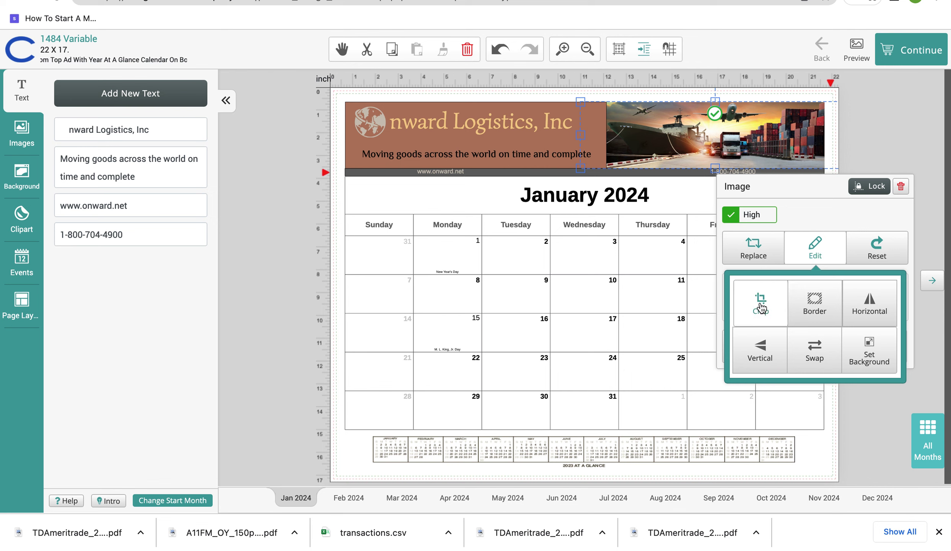
{"action": "left_click", "coordinate": [872, 307]}
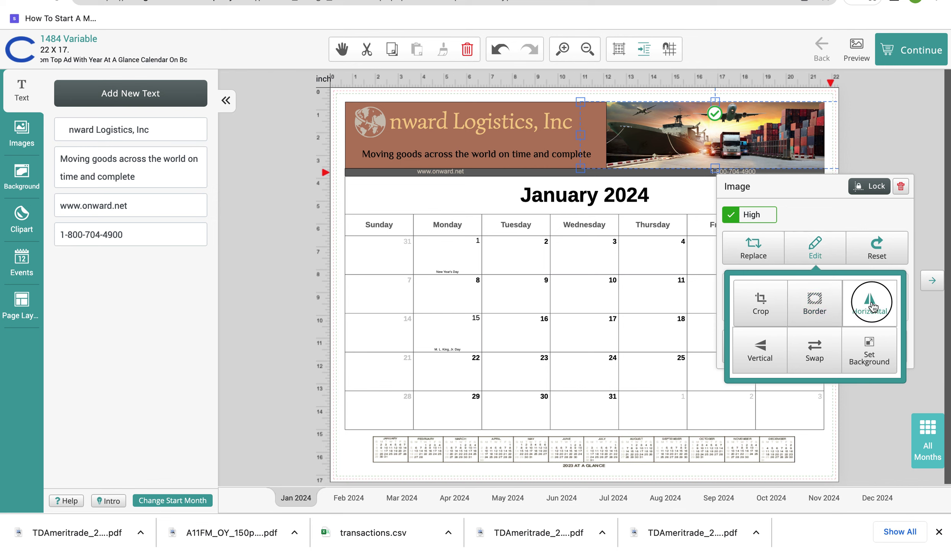
{"action": "left_click", "coordinate": [867, 308]}
Step: Add a green border with a width of 7 to the shipping photo
{"action": "left_click", "coordinate": [814, 300]}
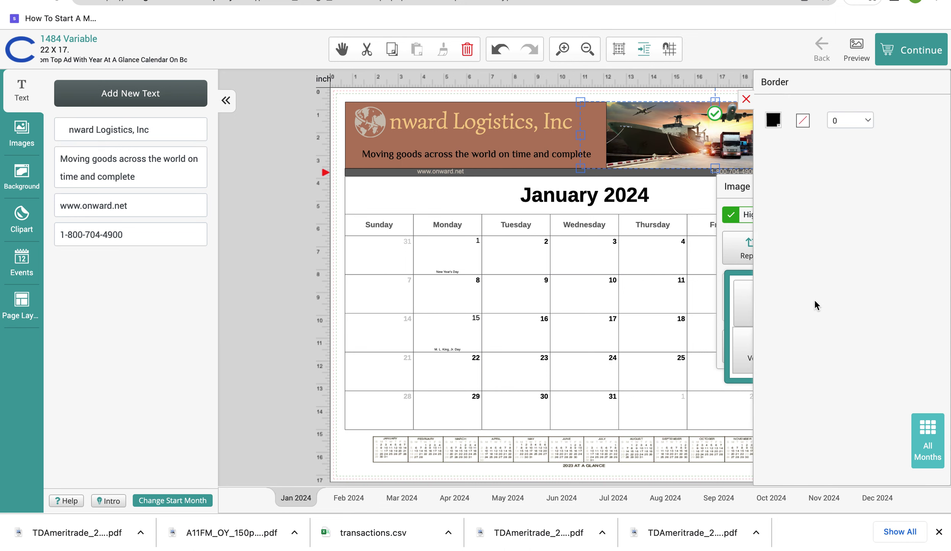
{"action": "left_click", "coordinate": [773, 120]}
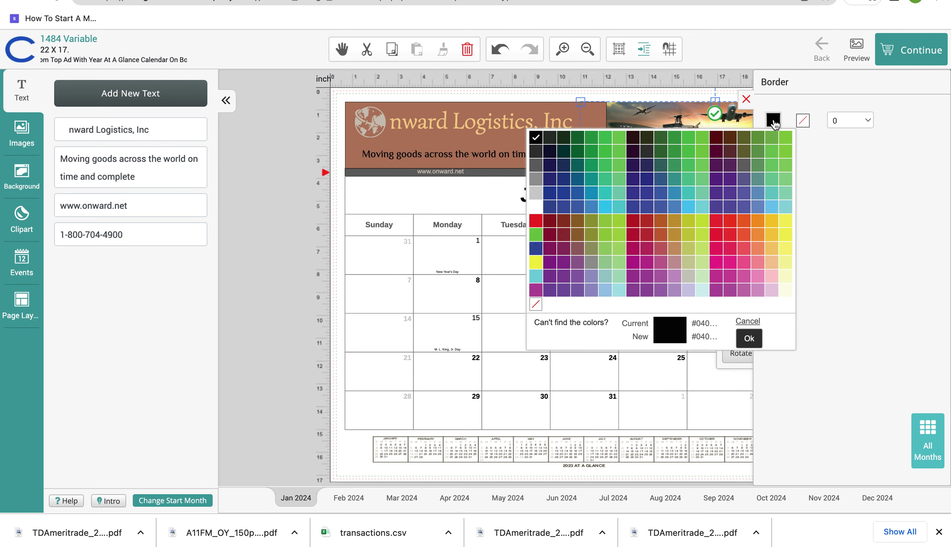
{"action": "left_click", "coordinate": [771, 139]}
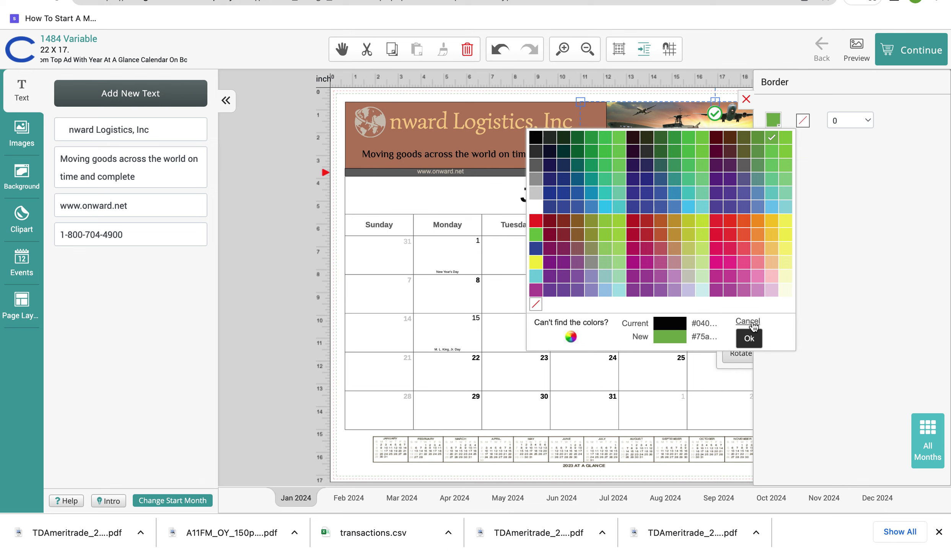
{"action": "left_click", "coordinate": [749, 338]}
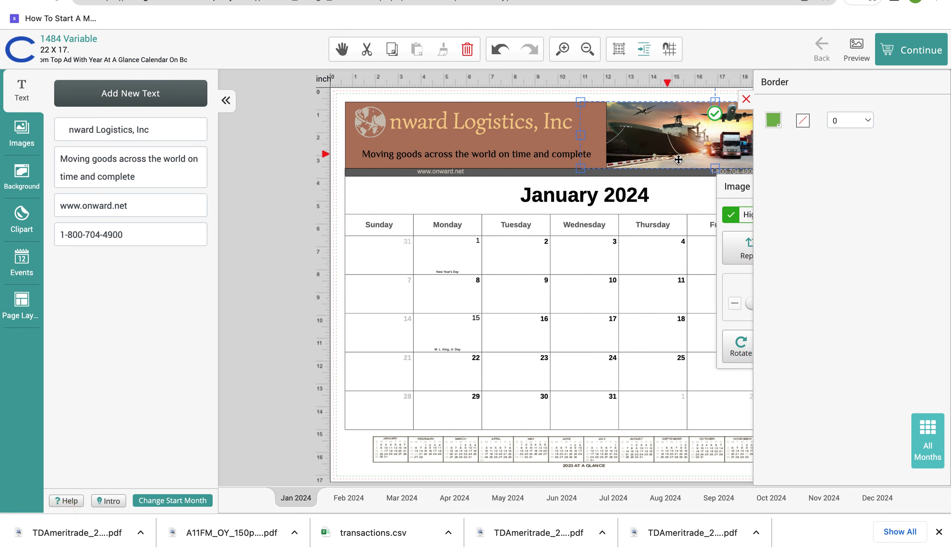
{"action": "left_click", "coordinate": [869, 120]}
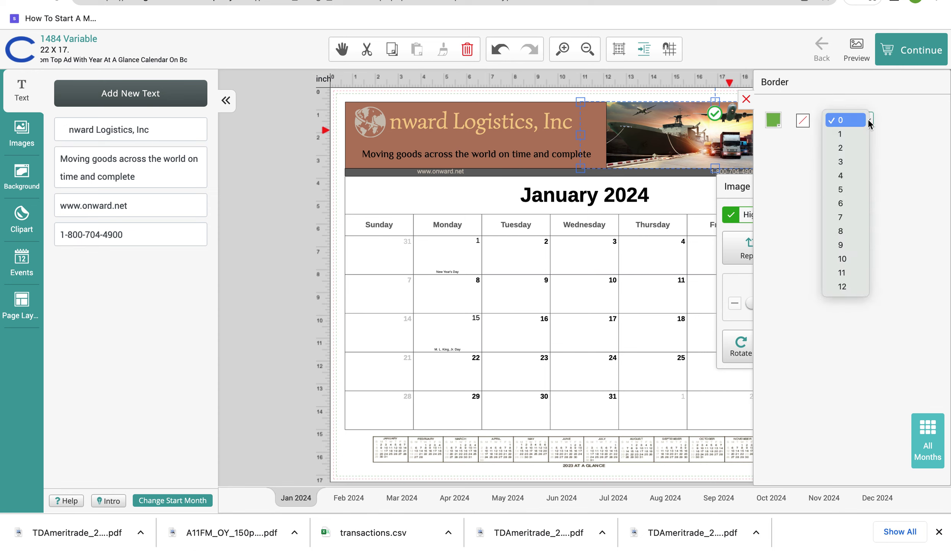
{"action": "left_click", "coordinate": [842, 217]}
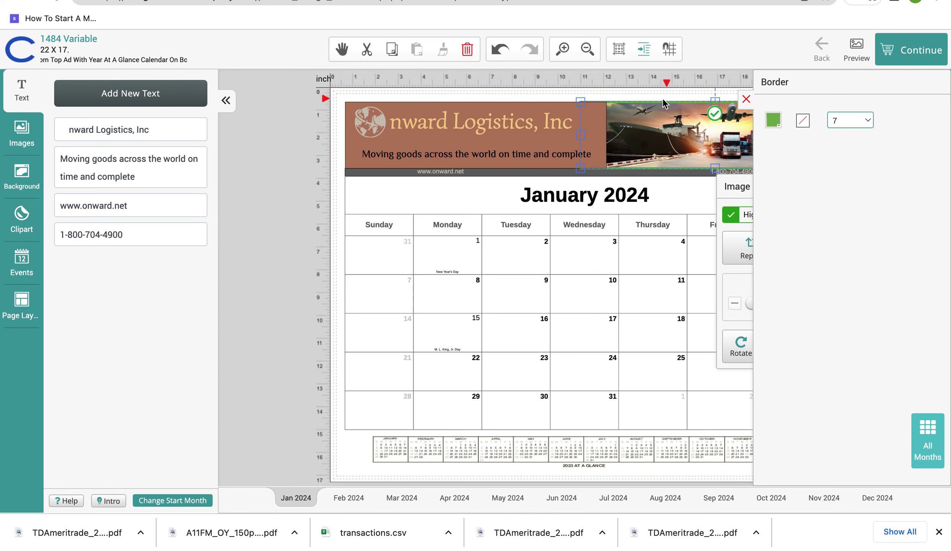
Step: Undo the border width and colour changes on the shipping photo
{"action": "left_click", "coordinate": [868, 120]}
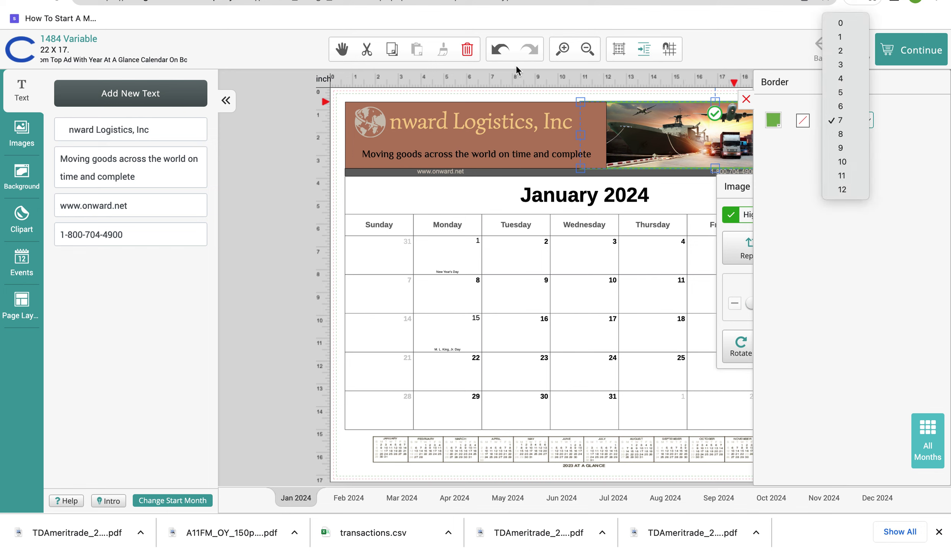
{"action": "left_click", "coordinate": [498, 55]}
{"action": "left_click", "coordinate": [498, 54]}
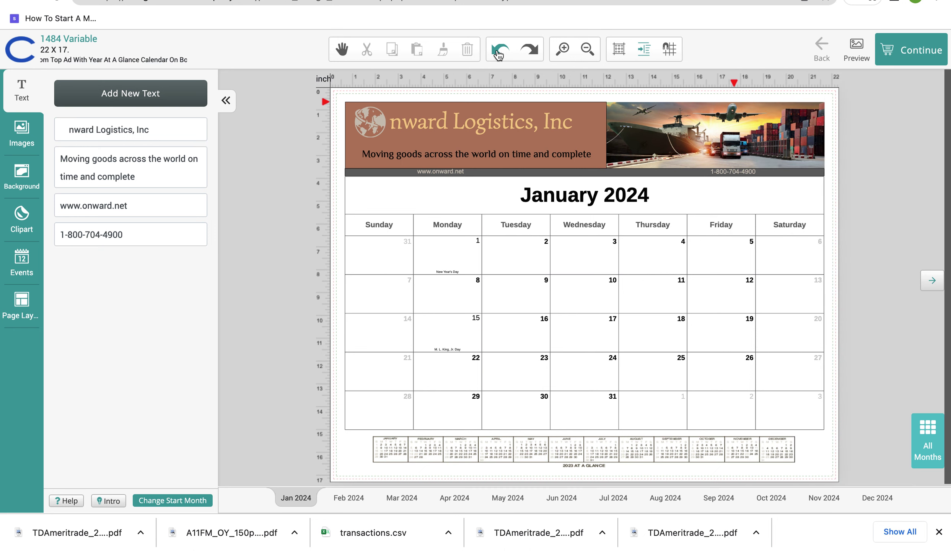
Step: Flip the shipping photo in the header vertically and flip it back upright
{"action": "left_click", "coordinate": [776, 156]}
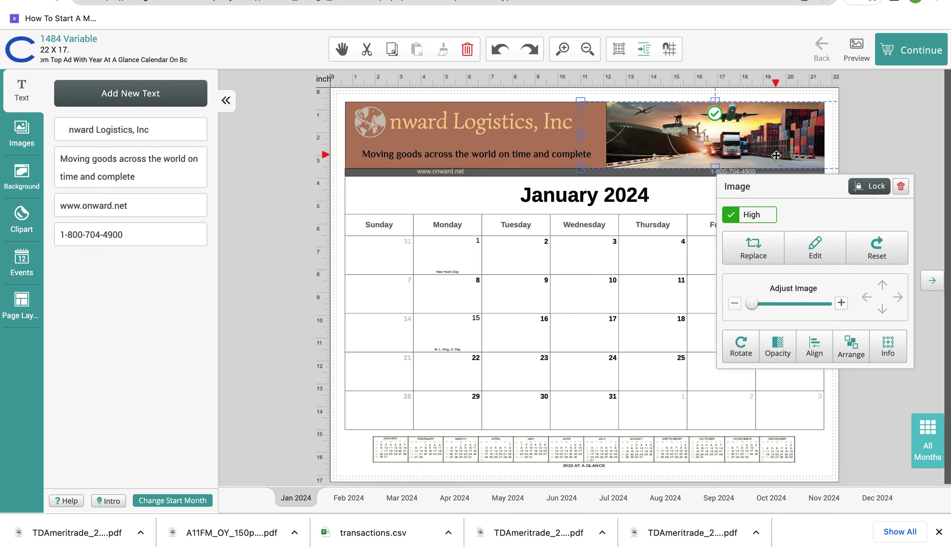
{"action": "left_click", "coordinate": [815, 247]}
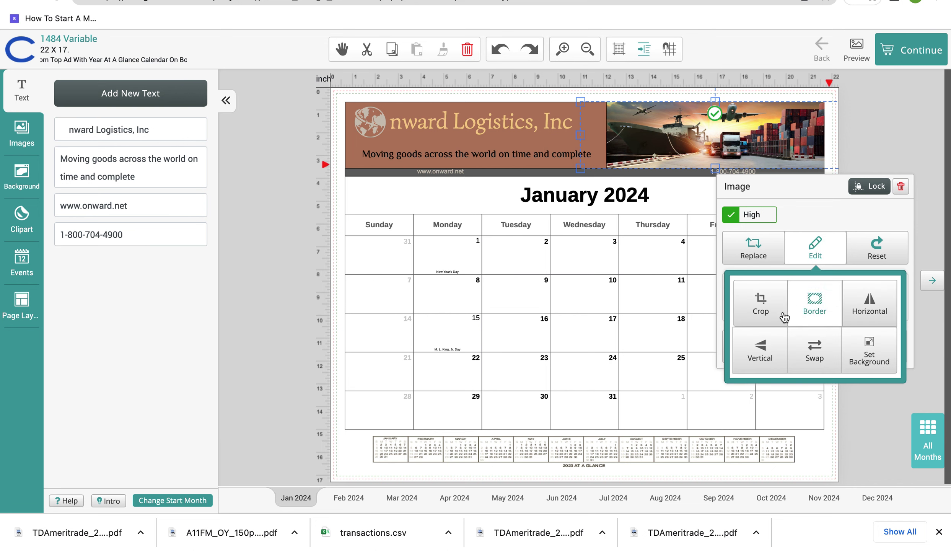
{"action": "left_click", "coordinate": [769, 355]}
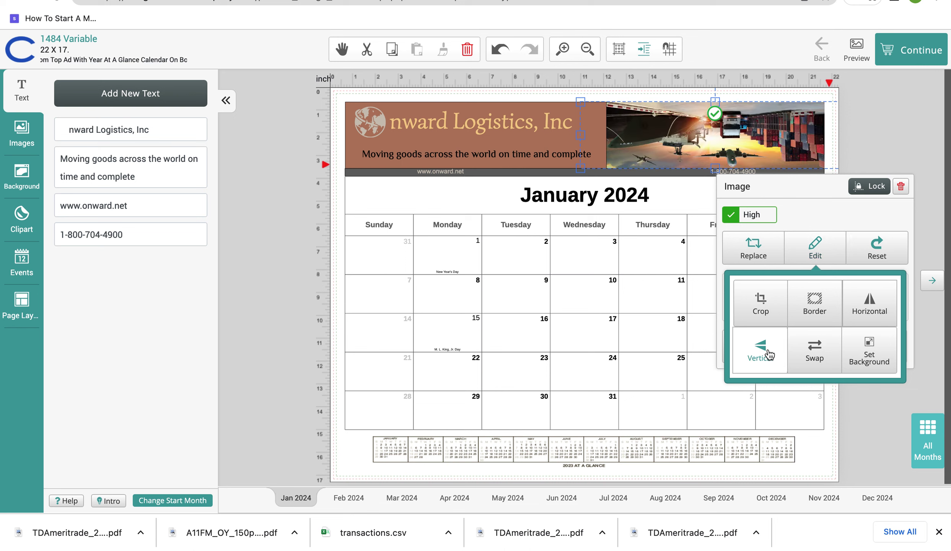
{"action": "left_click", "coordinate": [769, 355]}
Step: Try the shipping photo as the page background and undo the change
{"action": "left_click", "coordinate": [874, 358]}
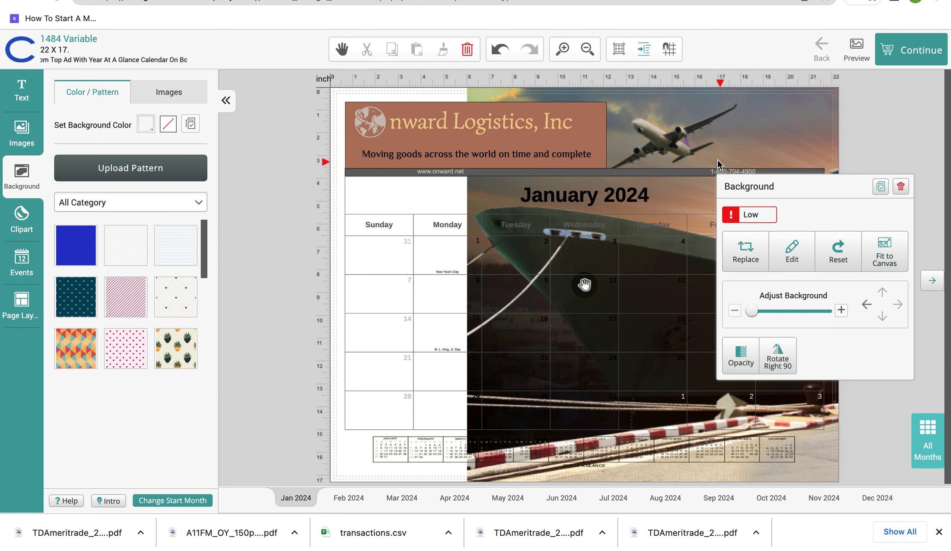
{"action": "left_click", "coordinate": [498, 50]}
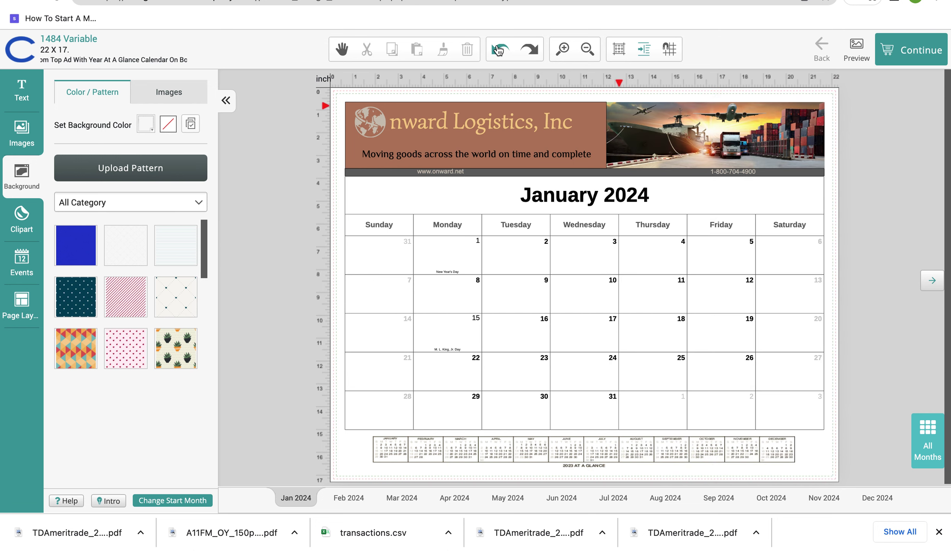
Step: Open the shipping photo's size and position details and link its width and height proportionally
{"action": "left_click", "coordinate": [778, 152]}
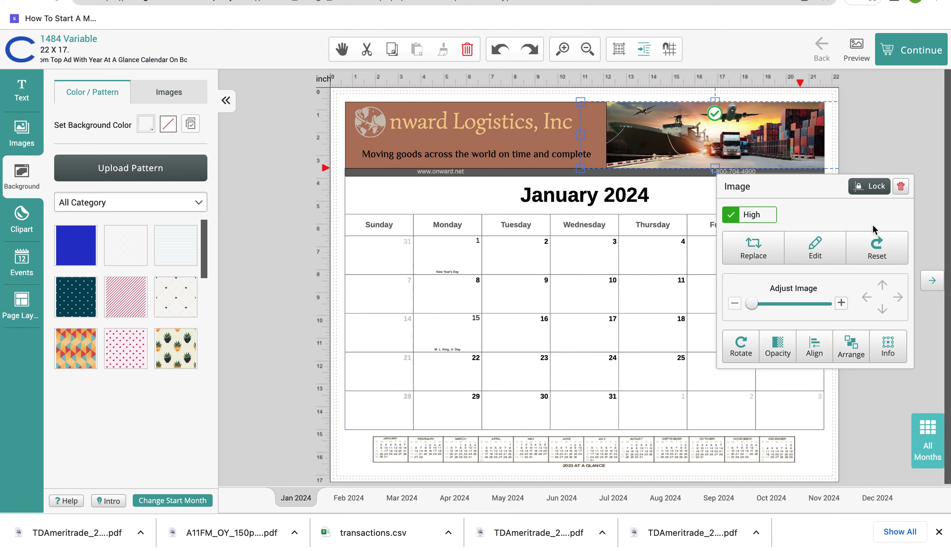
{"action": "left_click", "coordinate": [888, 349]}
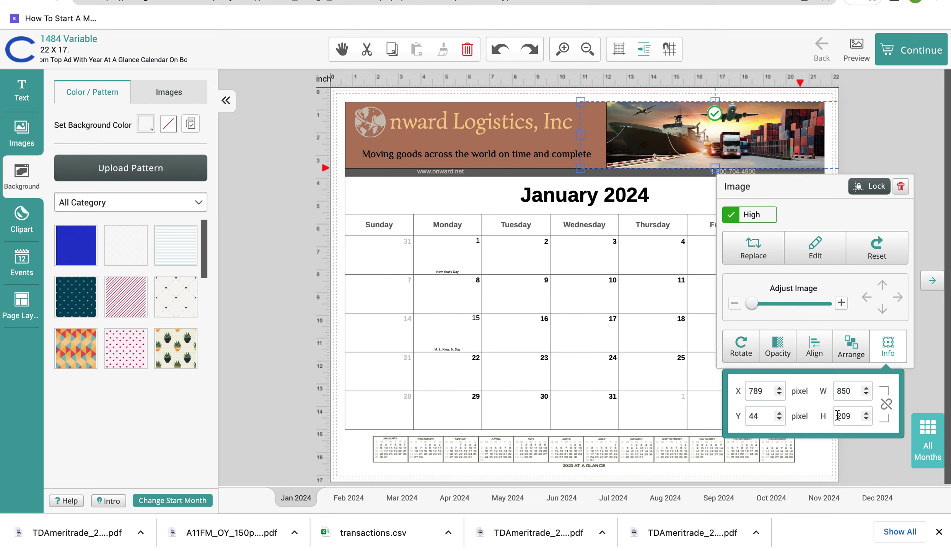
{"action": "left_click", "coordinate": [887, 406]}
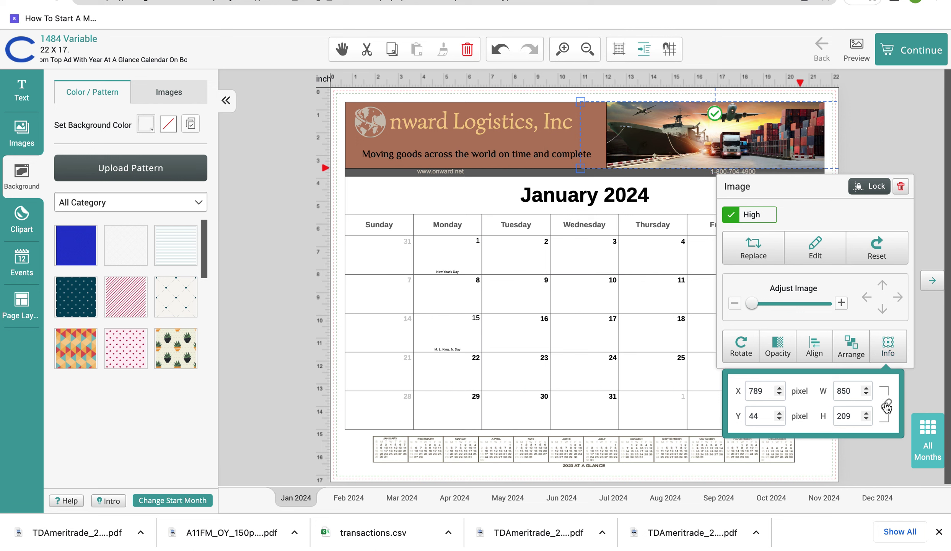
Step: Set the shipping photo's height to 225 pixels with proportions linked
{"action": "left_click", "coordinate": [852, 416]}
{"action": "key", "text": "BackSpace"}
{"action": "key", "text": "BackSpace"}
{"action": "type", "text": "225"}
{"action": "key", "text": "BackSpace"}
{"action": "key", "text": "BackSpace"}
{"action": "type", "text": "5"}
{"action": "key", "text": "Return"}
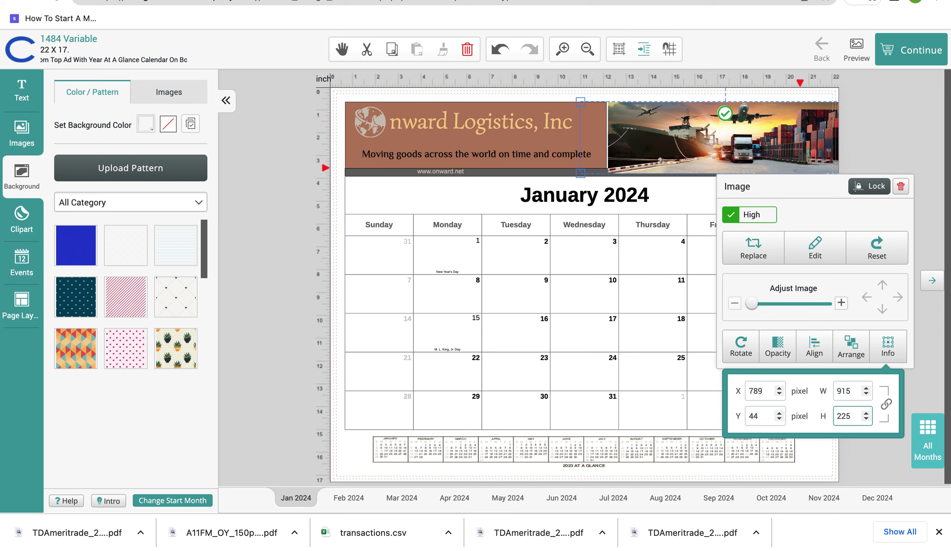
Step: Set the shipping photo's height back to 209 pixels and undo the resizing changes
{"action": "key", "text": "BackSpace"}
{"action": "key", "text": "BackSpace"}
{"action": "type", "text": "09"}
{"action": "left_click", "coordinate": [498, 52]}
{"action": "left_click", "coordinate": [497, 53]}
{"action": "left_click", "coordinate": [497, 53]}
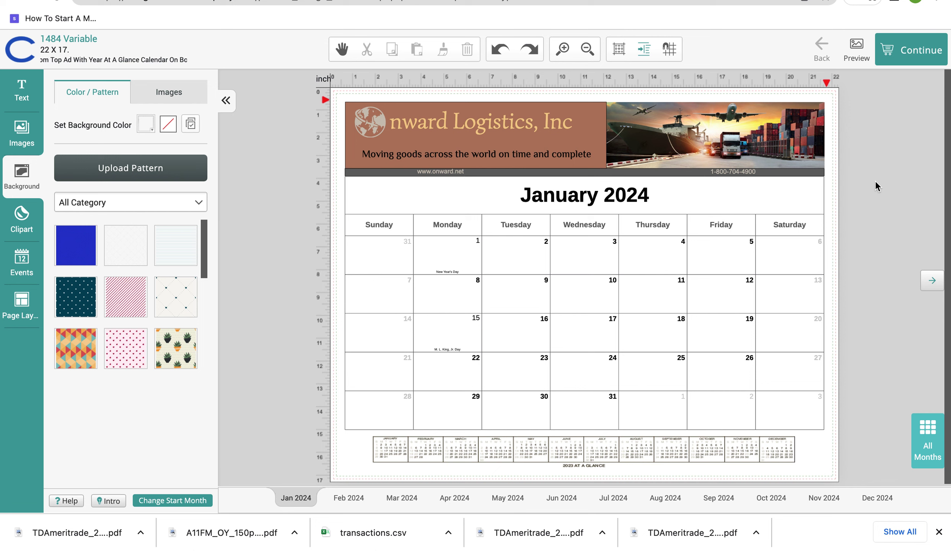
Step: Display the shipping photo's size and position details to check its dimensions
{"action": "left_click", "coordinate": [791, 145]}
{"action": "left_click", "coordinate": [884, 343]}
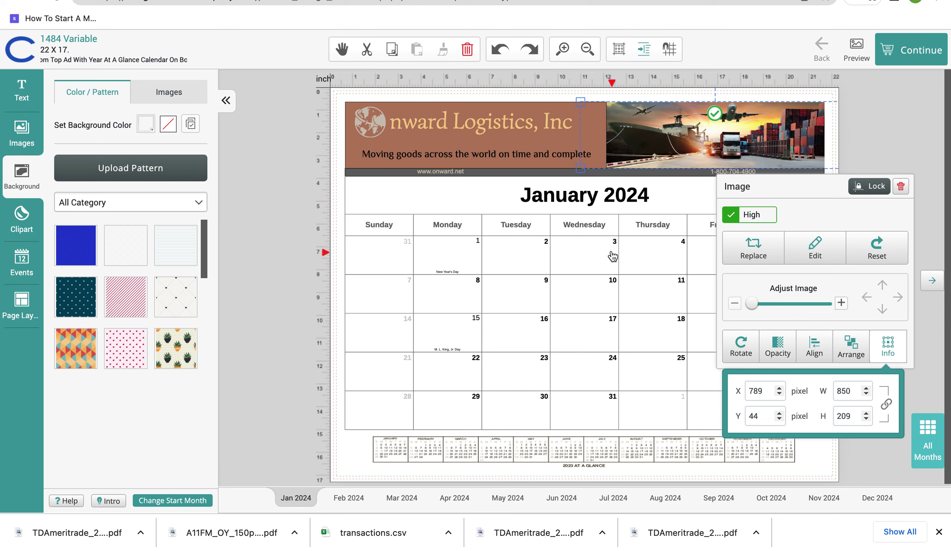
Step: Unlock the brown rectangle behind the company name and display its size and position details
{"action": "left_click", "coordinate": [546, 140]}
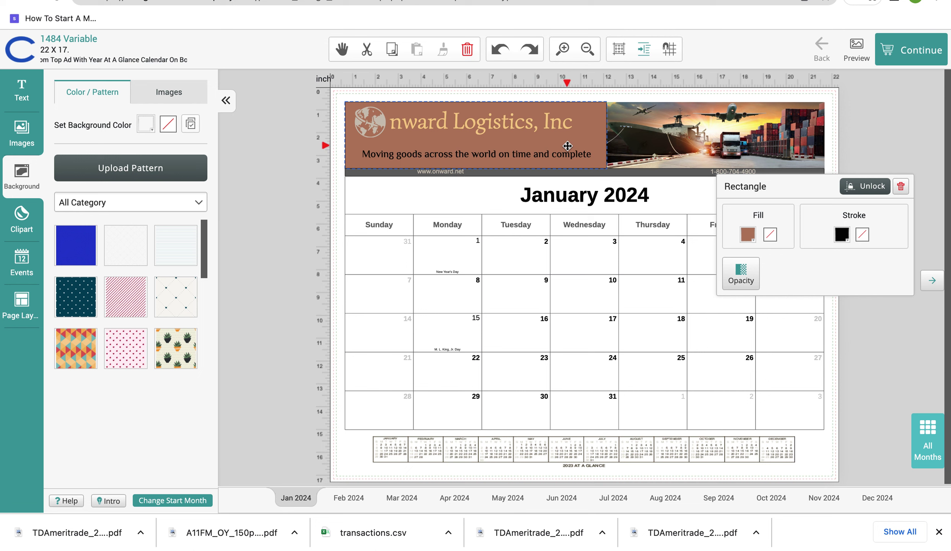
{"action": "left_click", "coordinate": [864, 187]}
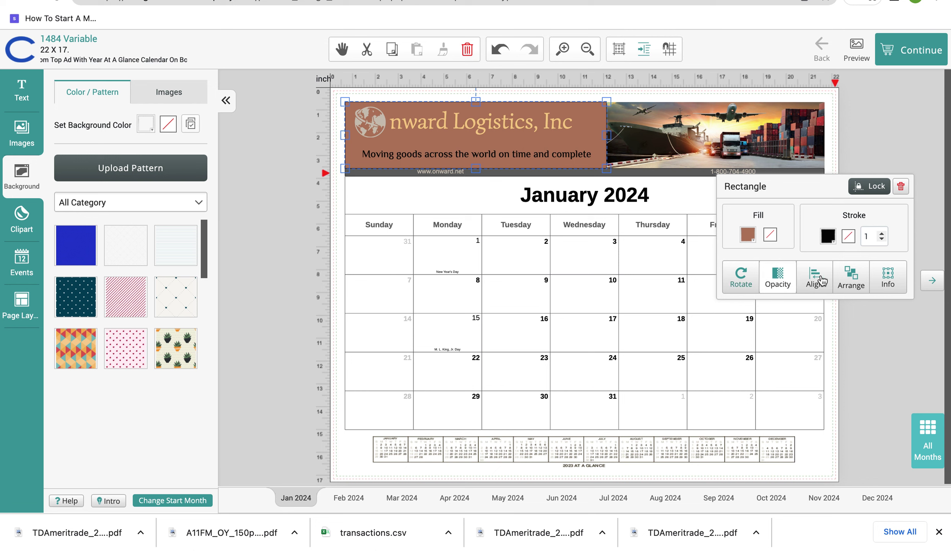
{"action": "left_click", "coordinate": [885, 283]}
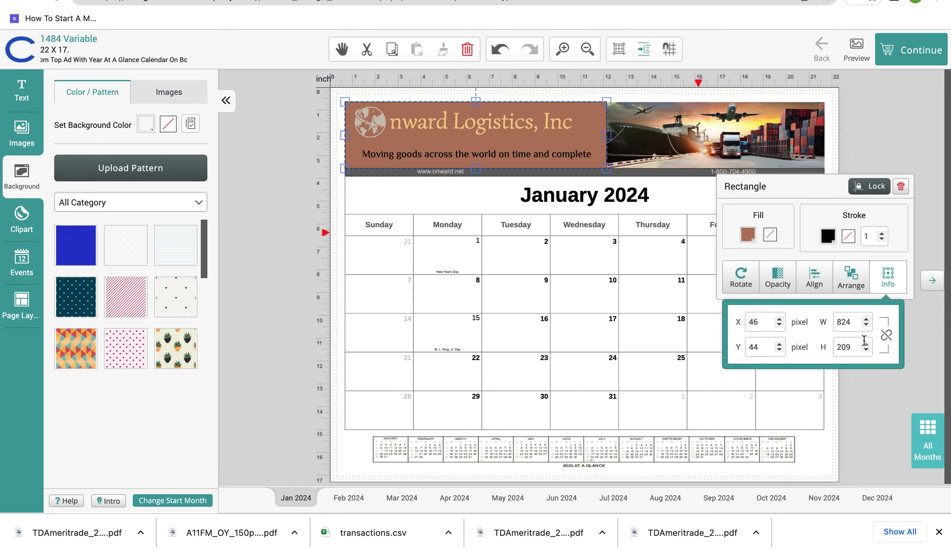
Step: Check the shipping photo's width and height against the rectangle's and deselect the photo
{"action": "left_click", "coordinate": [768, 151]}
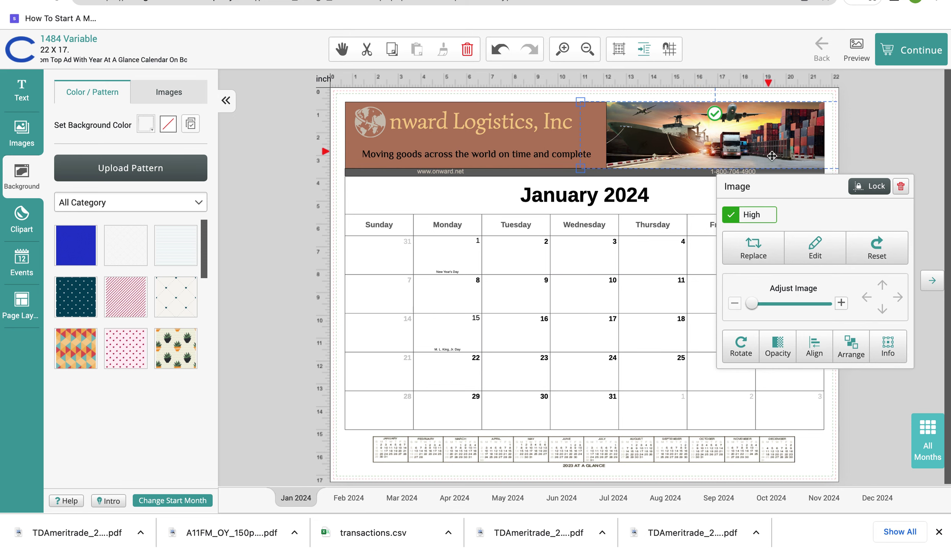
{"action": "left_click", "coordinate": [887, 345]}
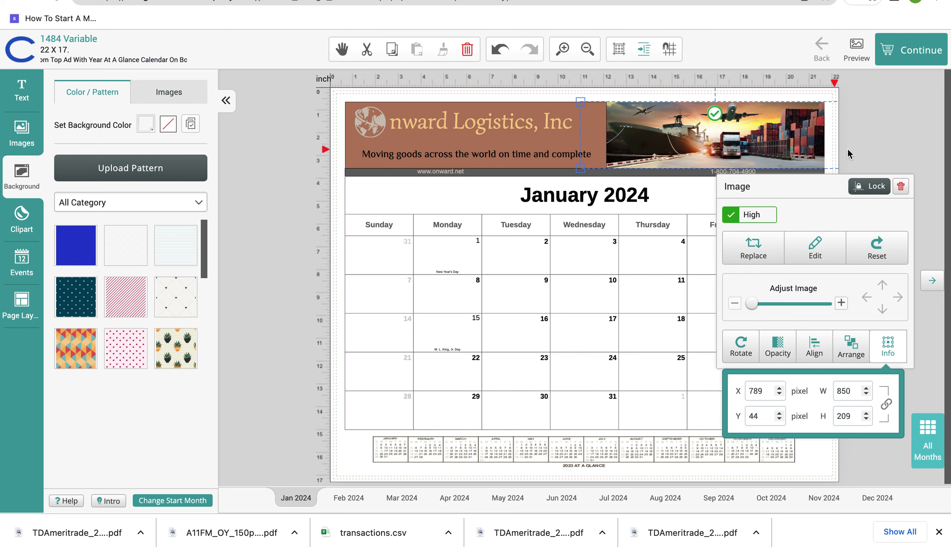
{"action": "left_click", "coordinate": [892, 149]}
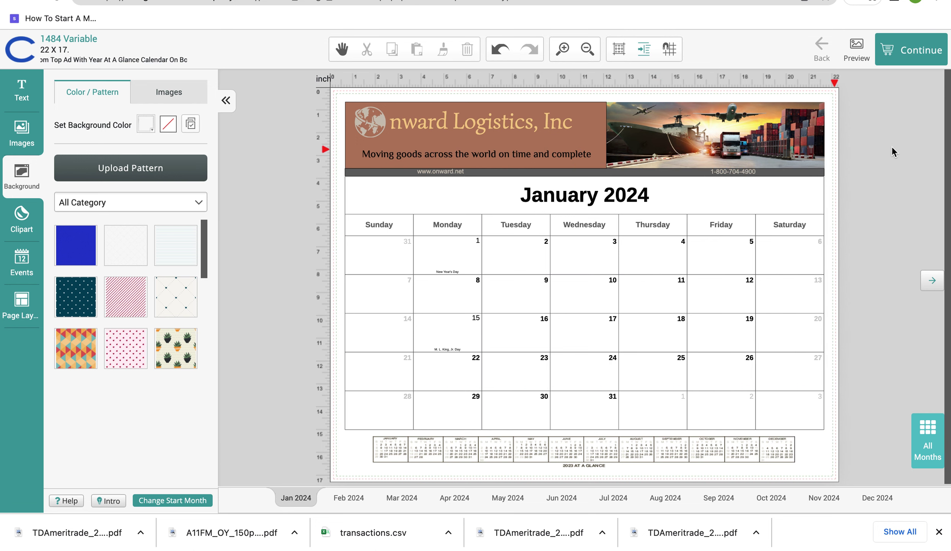
Step: Open the image gallery to replace the shipping photo, browse Downloads for a picture to upload, and cancel the file selection
{"action": "left_click", "coordinate": [724, 140]}
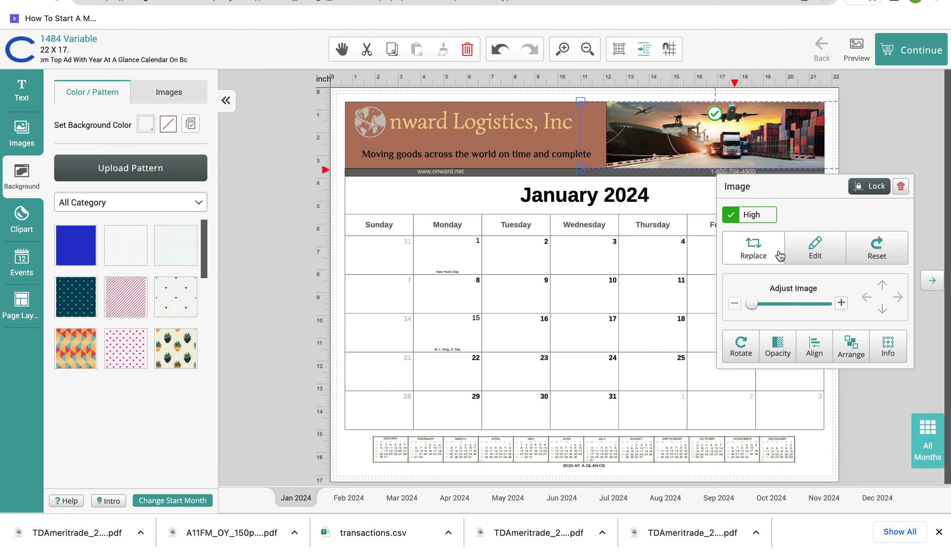
{"action": "left_click", "coordinate": [755, 248]}
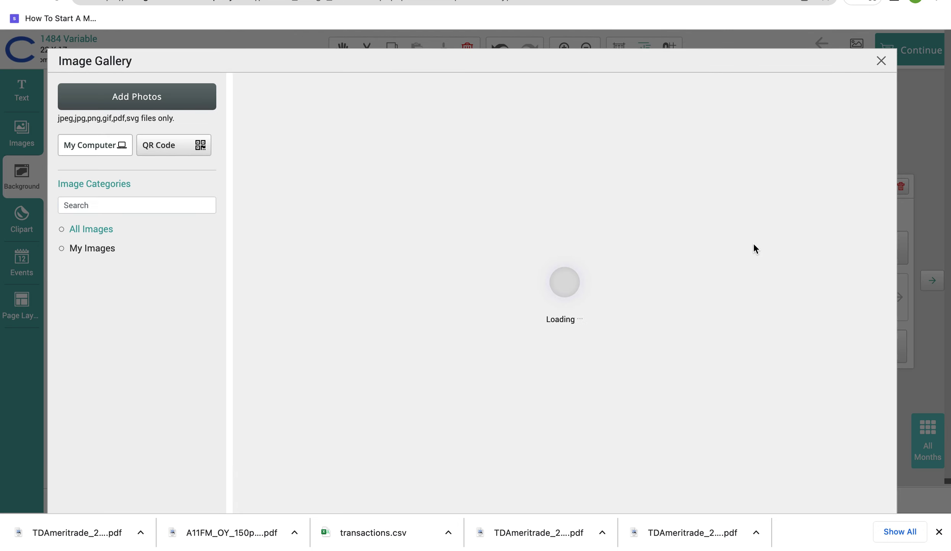
{"action": "left_click", "coordinate": [166, 96]}
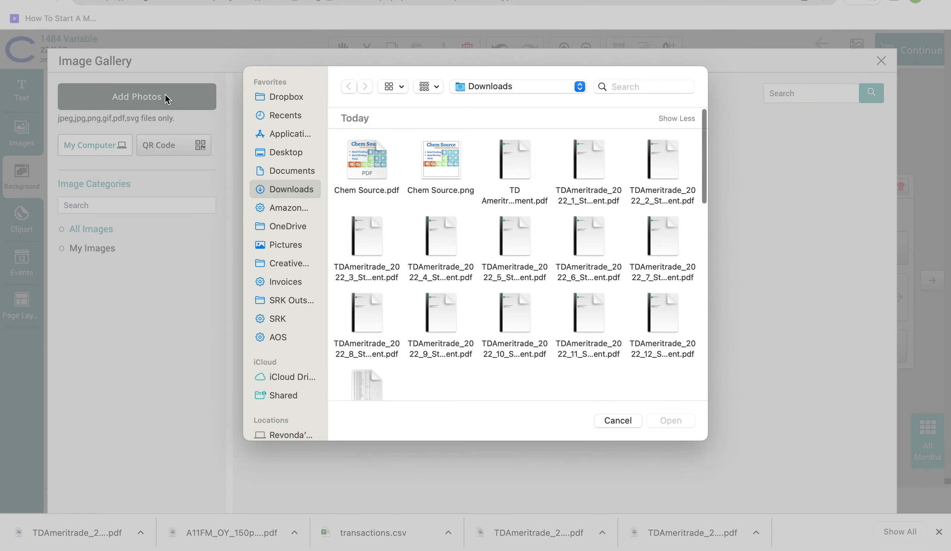
{"action": "scroll", "coordinate": [434, 254], "scroll_direction": "down", "scroll_amount": 10}
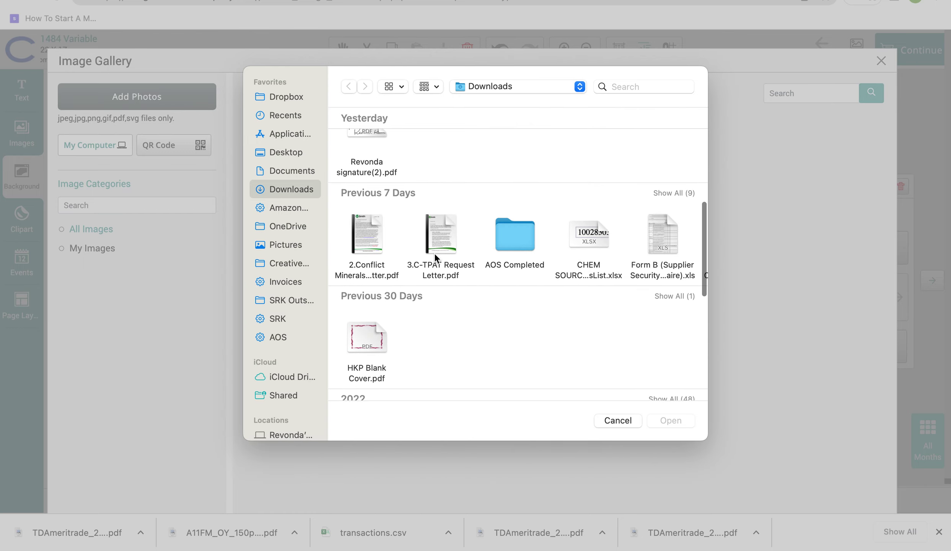
{"action": "scroll", "coordinate": [550, 210], "scroll_direction": "right", "scroll_amount": 8}
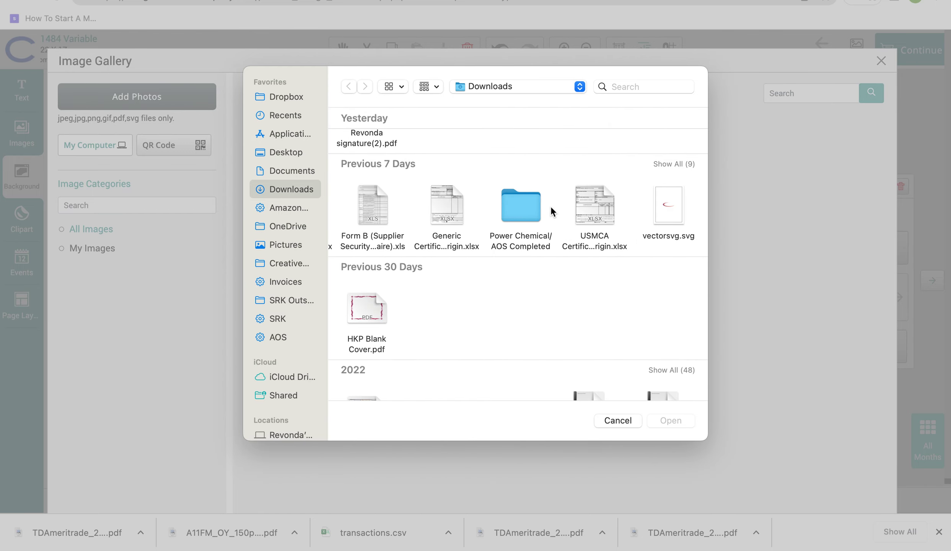
{"action": "scroll", "coordinate": [540, 300], "scroll_direction": "down", "scroll_amount": 4}
{"action": "scroll", "coordinate": [540, 301], "scroll_direction": "down", "scroll_amount": 5}
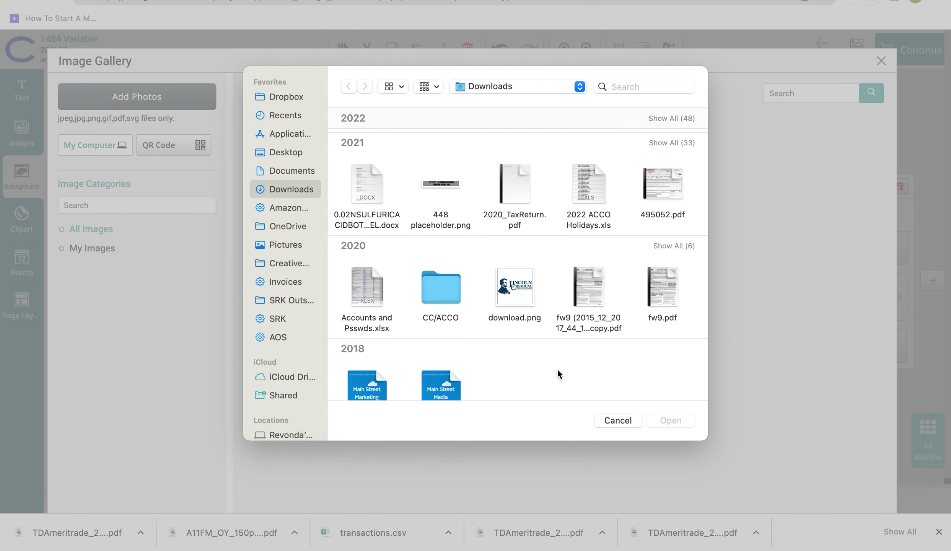
{"action": "left_click", "coordinate": [629, 419]}
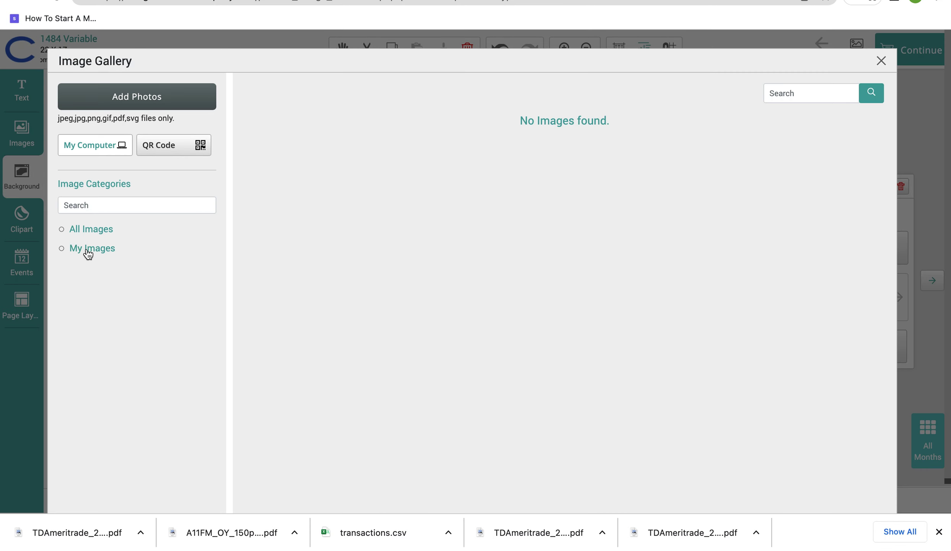
Step: Check the gallery's image categories and upload the stars-and-stripes JPG from the 2021 files in Downloads
{"action": "left_click", "coordinate": [88, 251]}
{"action": "left_click", "coordinate": [84, 230]}
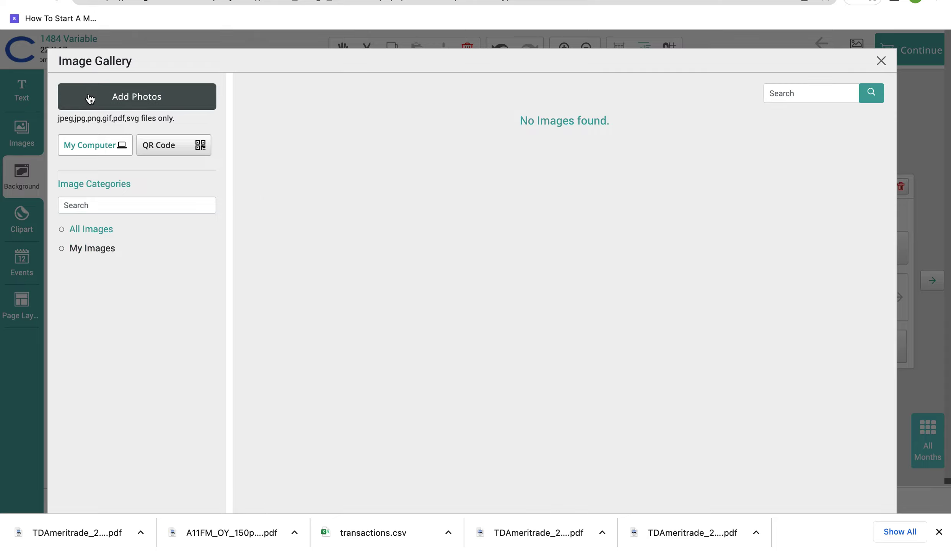
{"action": "left_click", "coordinate": [109, 102]}
{"action": "scroll", "coordinate": [375, 252], "scroll_direction": "down", "scroll_amount": 10}
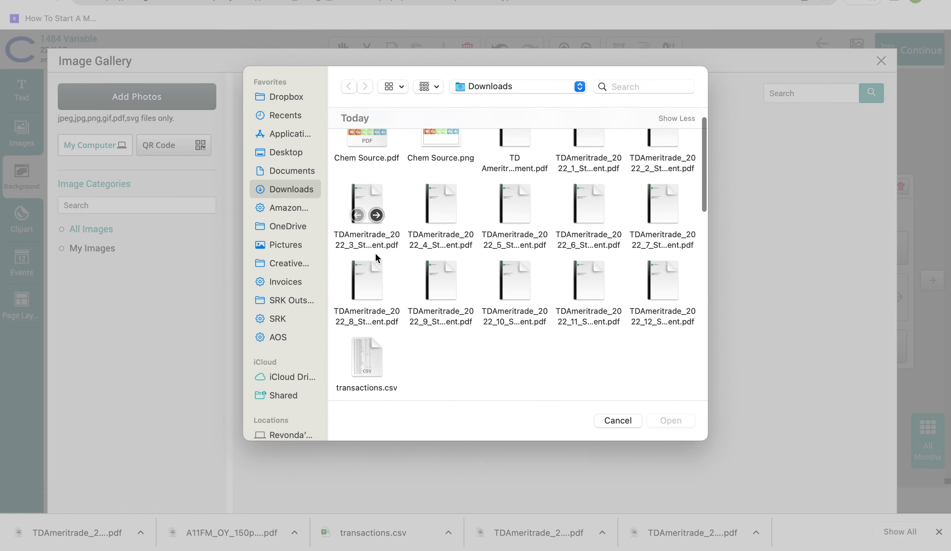
{"action": "scroll", "coordinate": [375, 252], "scroll_direction": "down", "scroll_amount": 8}
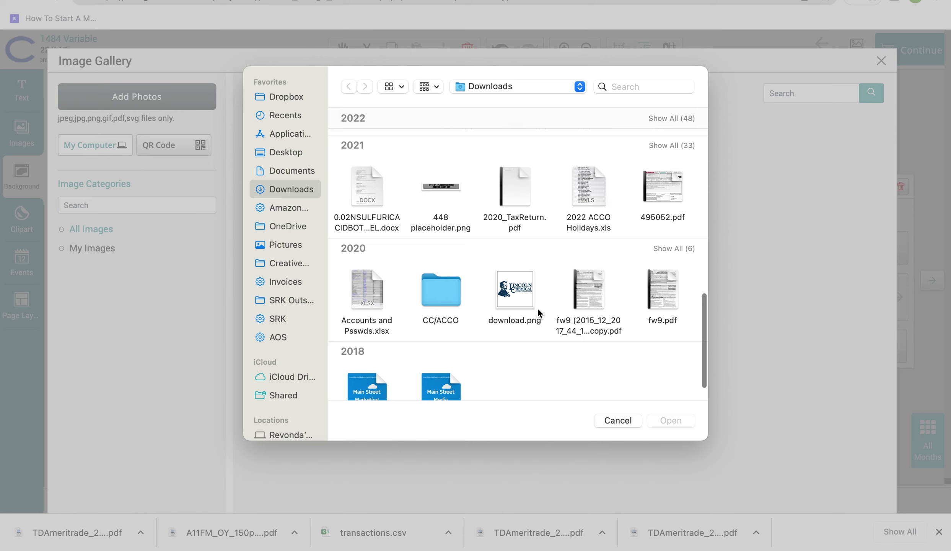
{"action": "scroll", "coordinate": [537, 308], "scroll_direction": "left", "scroll_amount": 3}
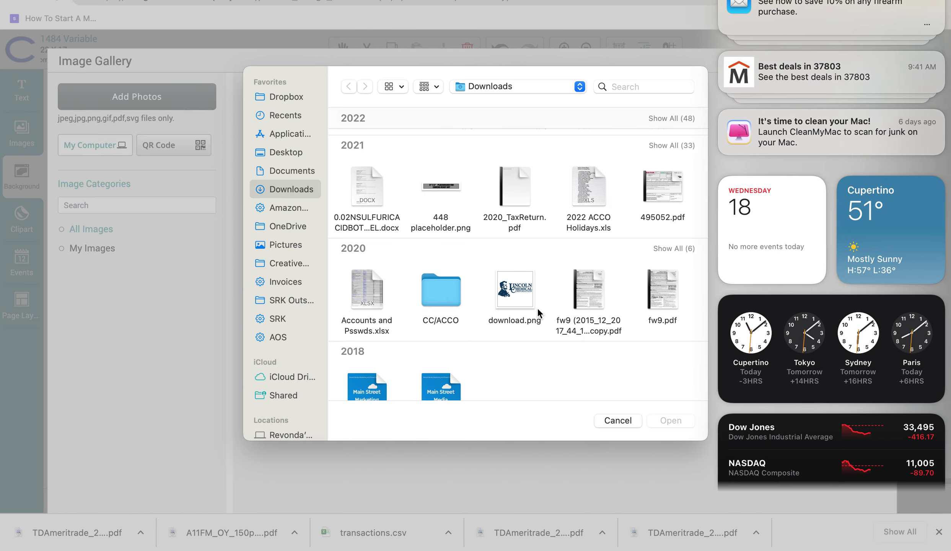
{"action": "scroll", "coordinate": [831, 243], "scroll_direction": "right", "scroll_amount": 3}
{"action": "scroll", "coordinate": [562, 282], "scroll_direction": "right", "scroll_amount": 2}
{"action": "scroll", "coordinate": [572, 228], "scroll_direction": "right", "scroll_amount": 10}
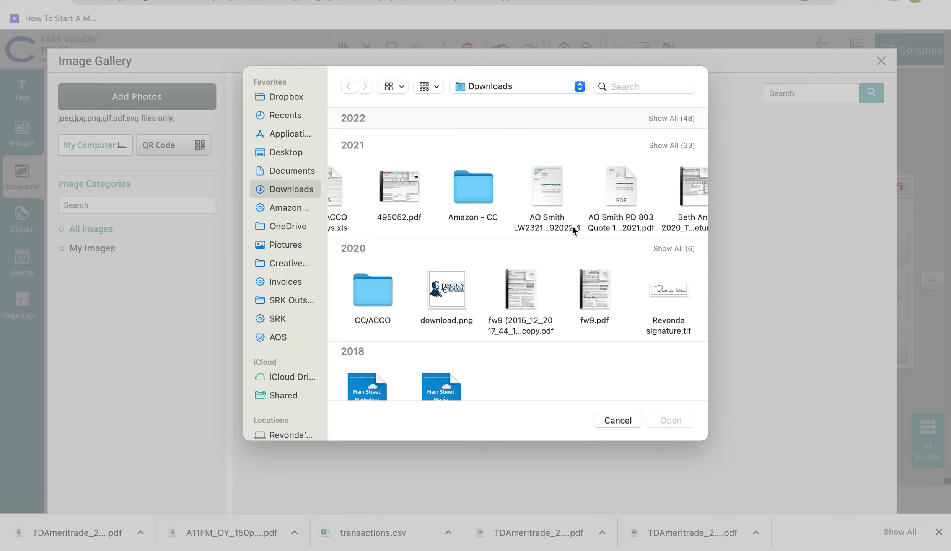
{"action": "scroll", "coordinate": [572, 226], "scroll_direction": "right", "scroll_amount": 15}
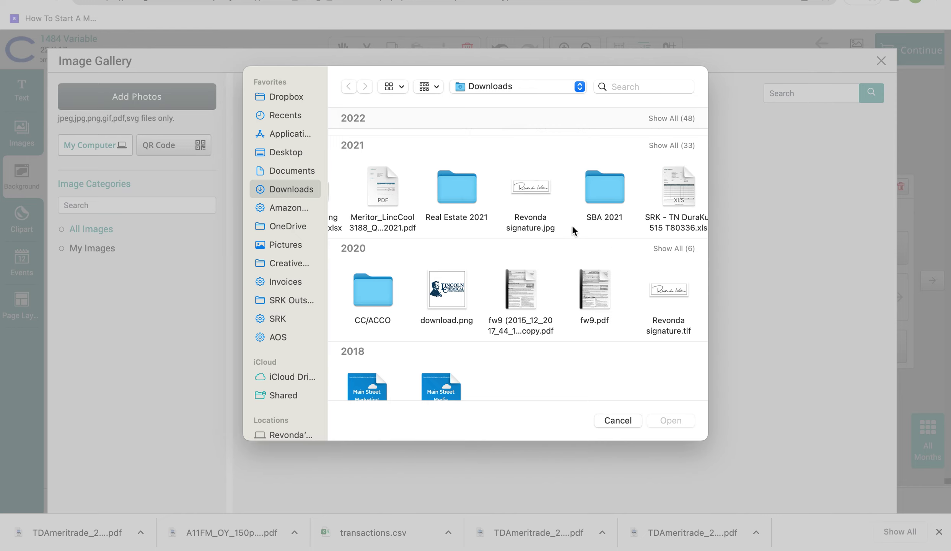
{"action": "scroll", "coordinate": [572, 225], "scroll_direction": "right", "scroll_amount": 5}
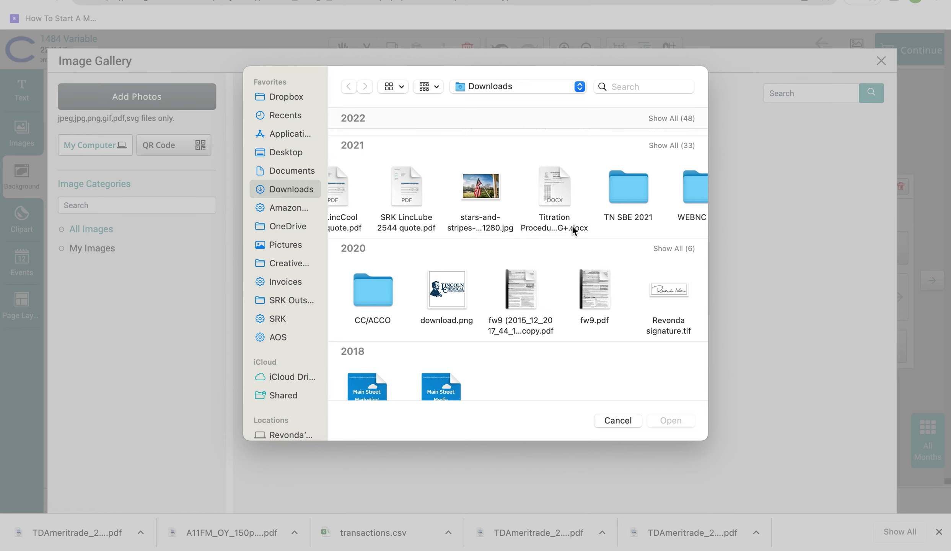
{"action": "left_click", "coordinate": [484, 193]}
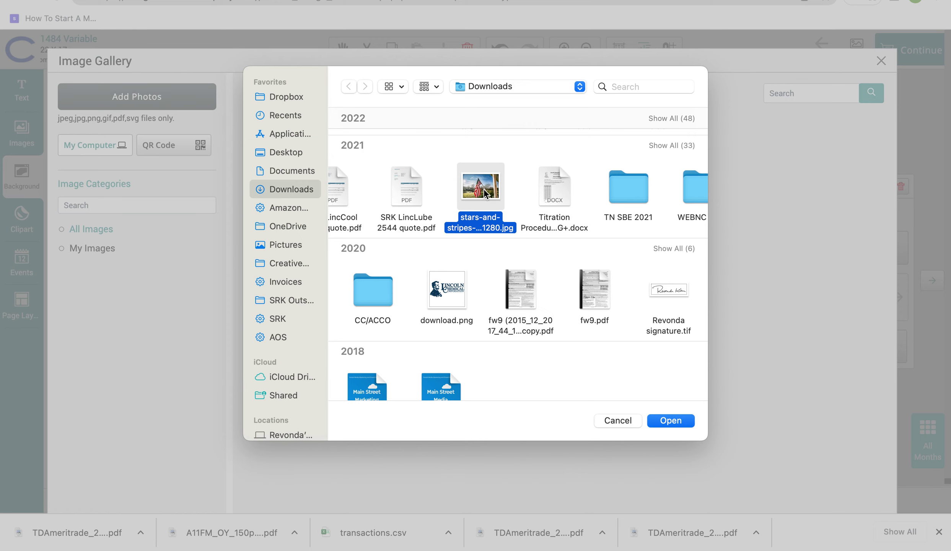
{"action": "left_click", "coordinate": [673, 424]}
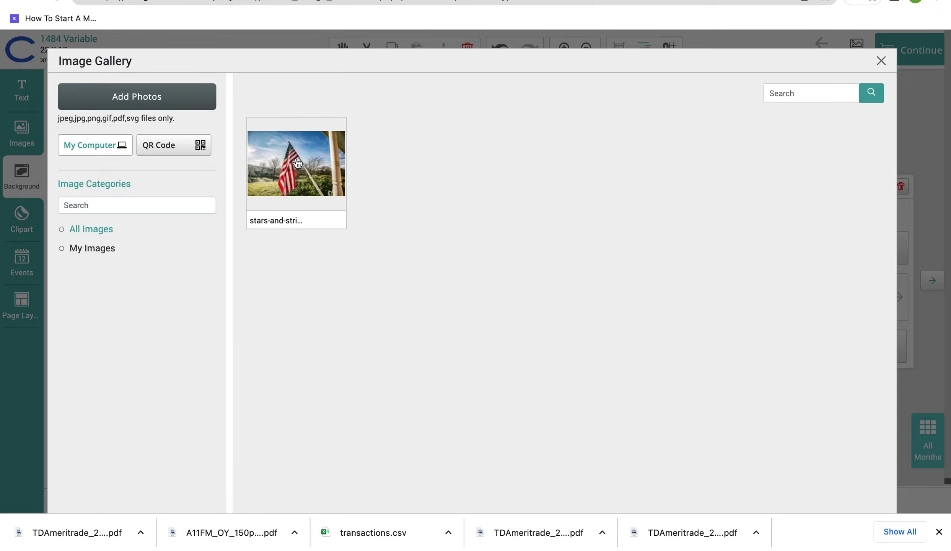
Step: Replace the shipping photo with the uploaded flag picture, move it beside the brown rectangle and enlarge it to about 952 by 234 pixels
{"action": "left_click", "coordinate": [281, 175]}
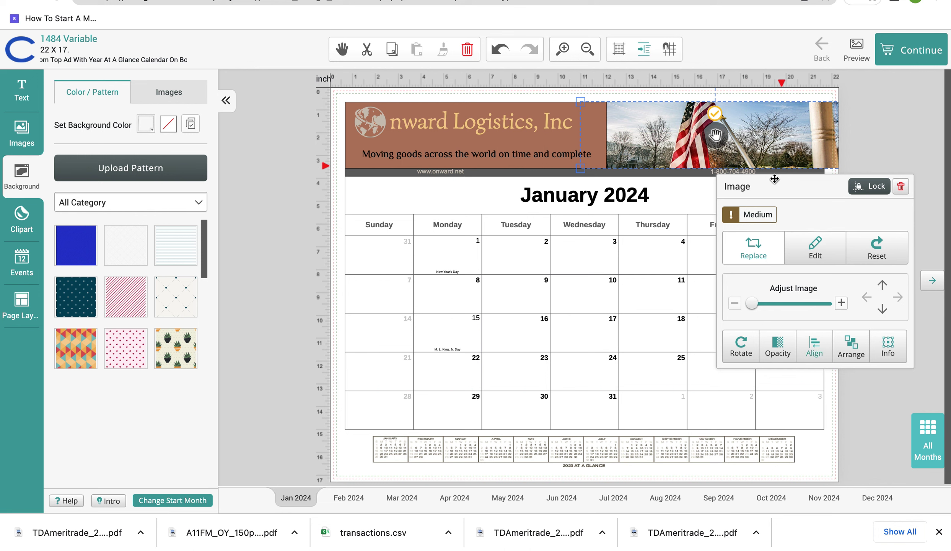
{"action": "mouse_move", "coordinate": [735, 138]}
{"action": "left_mouse_down"}
{"action": "mouse_move", "coordinate": [737, 149]}
{"action": "mouse_move", "coordinate": [750, 135]}
{"action": "mouse_move", "coordinate": [778, 132]}
{"action": "left_mouse_up"}
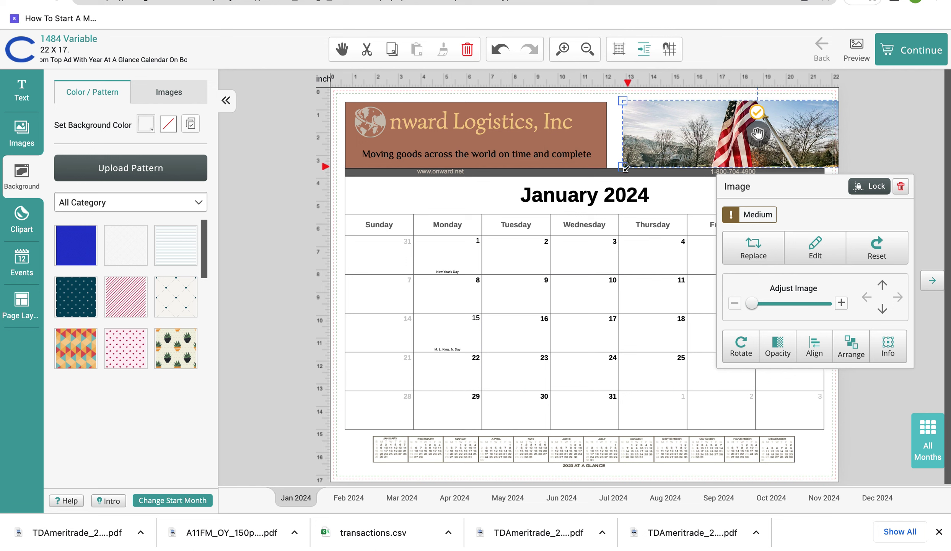
{"action": "left_click_drag", "start_coordinate": [623, 167], "coordinate": [590, 174]}
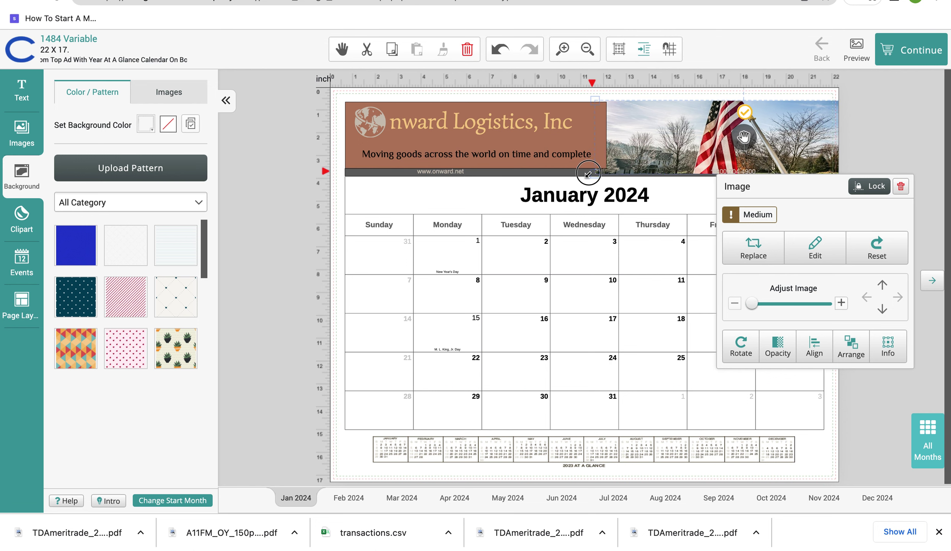
Step: Unlink the flag photo's proportions, resize it to 850 by 209 pixels and move it to about X 822, Y 44
{"action": "left_click", "coordinate": [893, 343]}
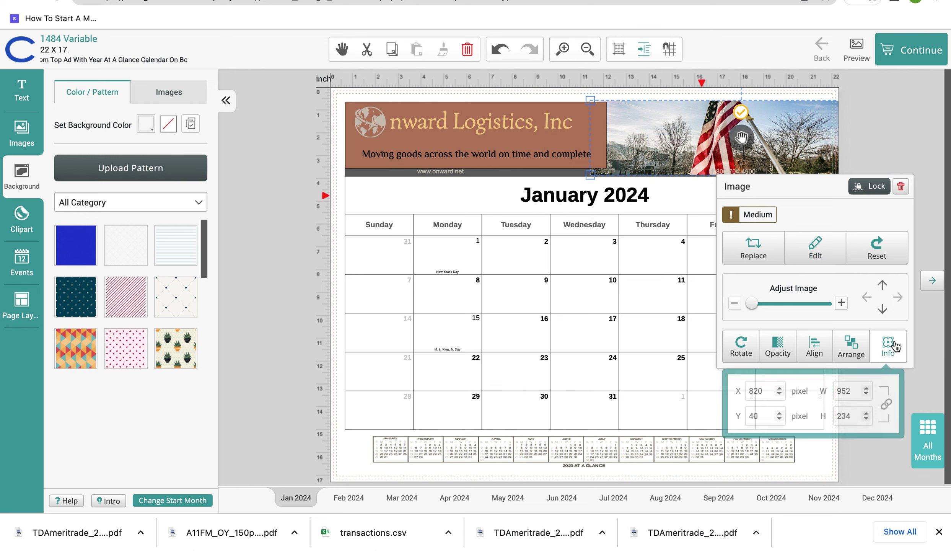
{"action": "left_click", "coordinate": [854, 416]}
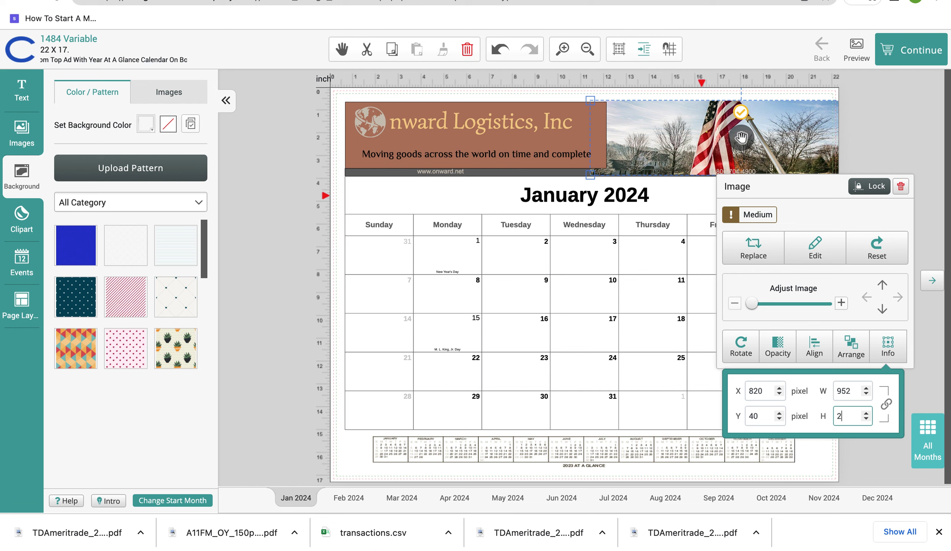
{"action": "left_click", "coordinate": [887, 406]}
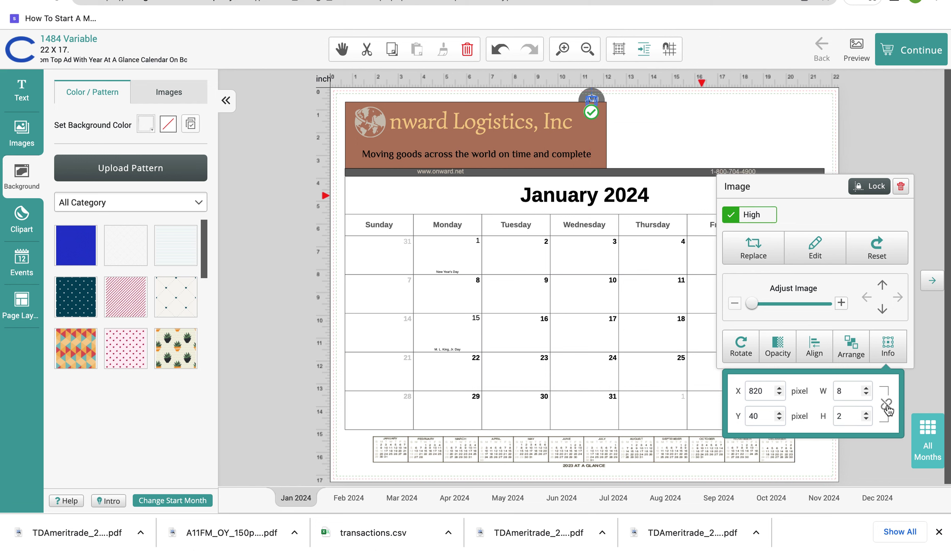
{"action": "left_click", "coordinate": [849, 416]}
{"action": "left_click", "coordinate": [845, 391]}
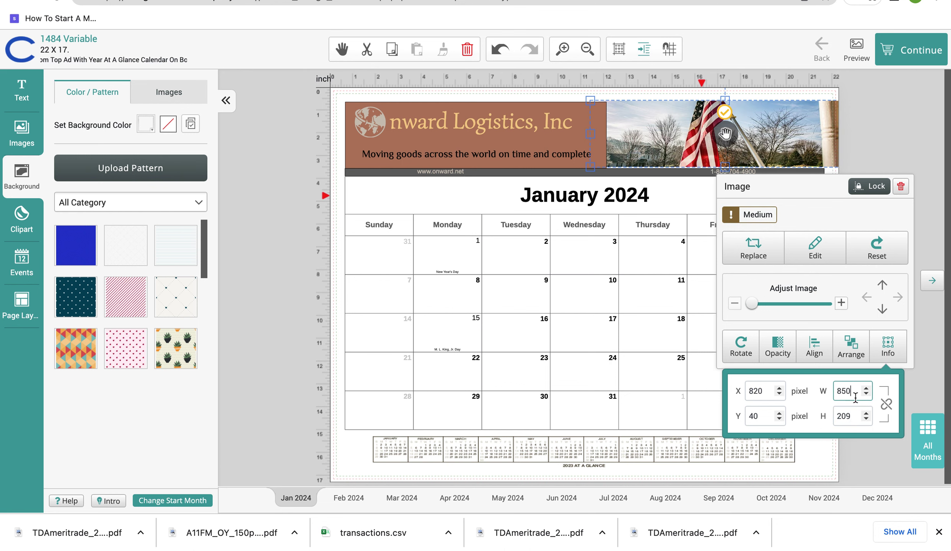
{"action": "left_click", "coordinate": [759, 148]}
{"action": "left_click_drag", "start_coordinate": [760, 148], "coordinate": [761, 149]}
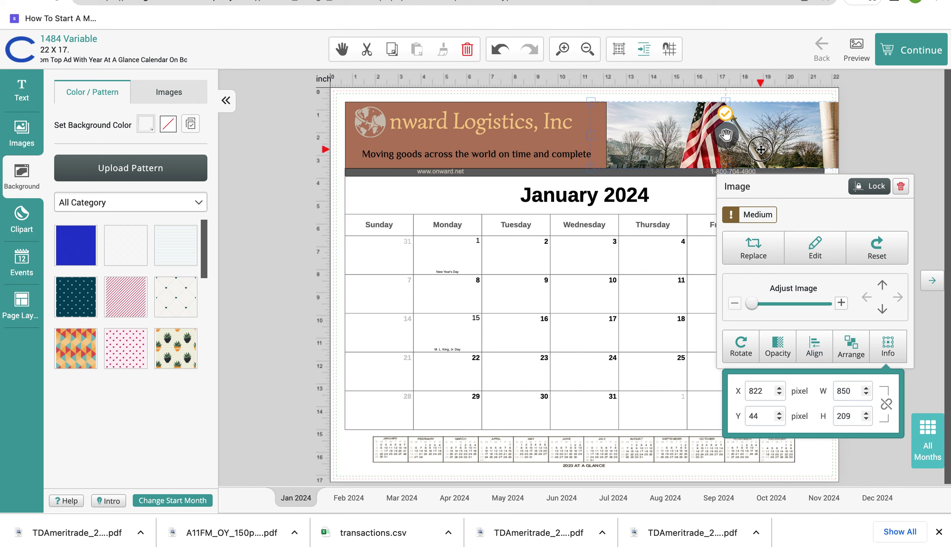
{"action": "left_click", "coordinate": [887, 346]}
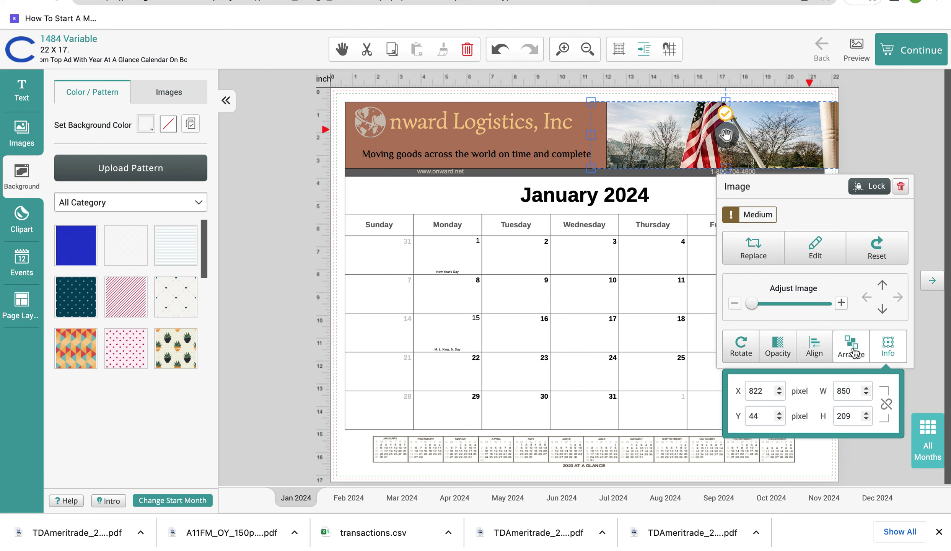
Step: Widen the brown rectangle to about the 14-inch ruler mark and bring the flag photo to the front over it
{"action": "left_click", "coordinate": [570, 142]}
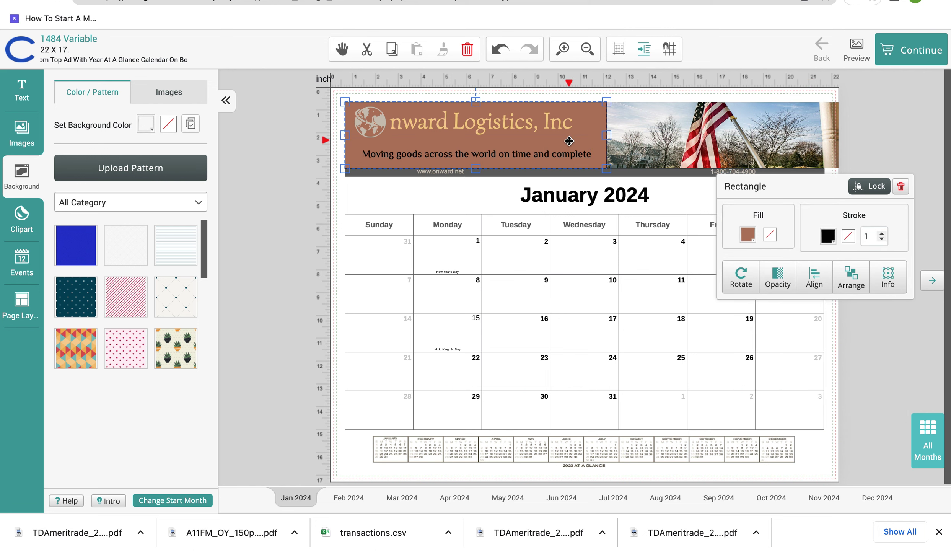
{"action": "left_click_drag", "start_coordinate": [606, 134], "coordinate": [658, 135]}
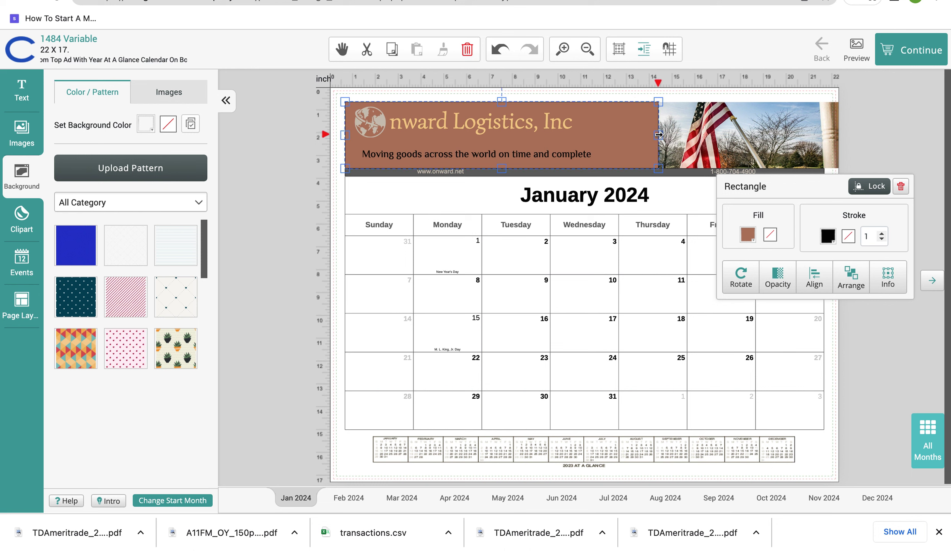
{"action": "left_click", "coordinate": [715, 135]}
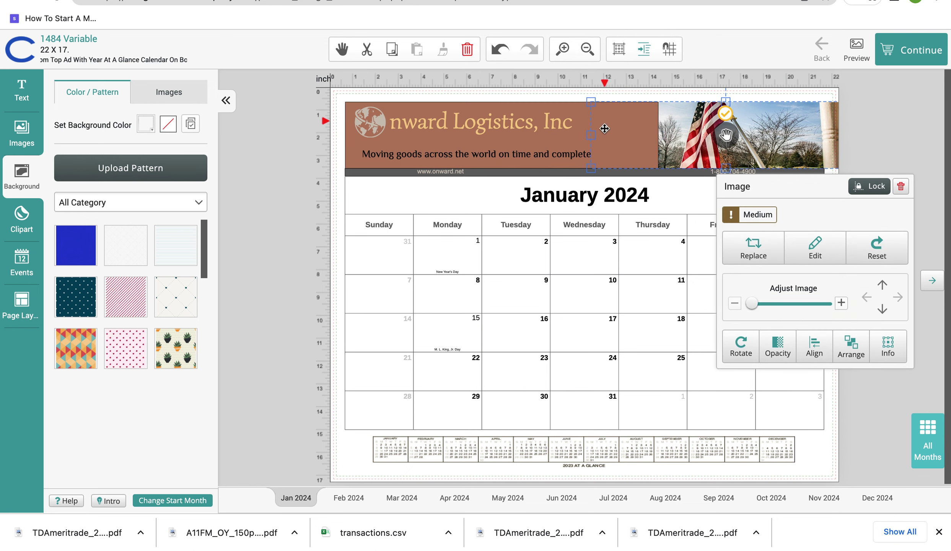
{"action": "left_click", "coordinate": [856, 351]}
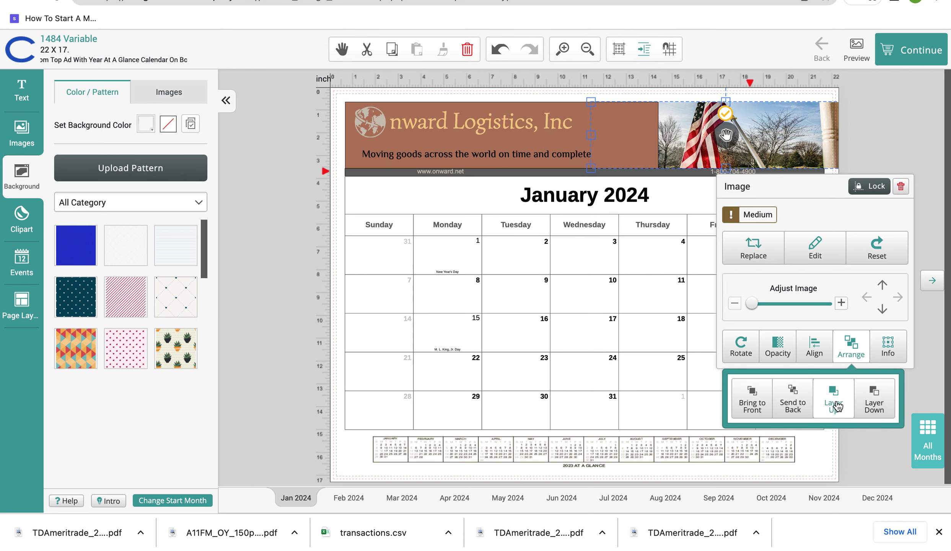
{"action": "left_click", "coordinate": [746, 401]}
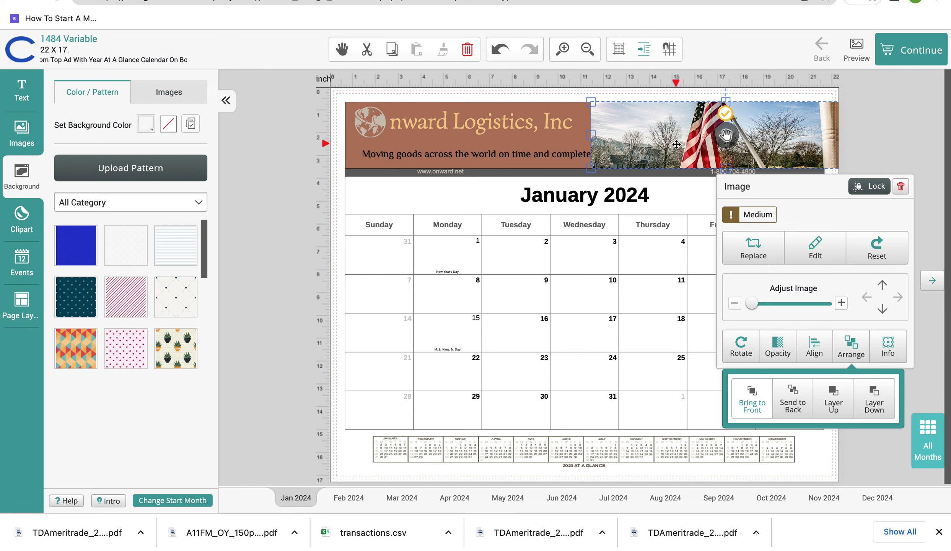
{"action": "left_click", "coordinate": [885, 147]}
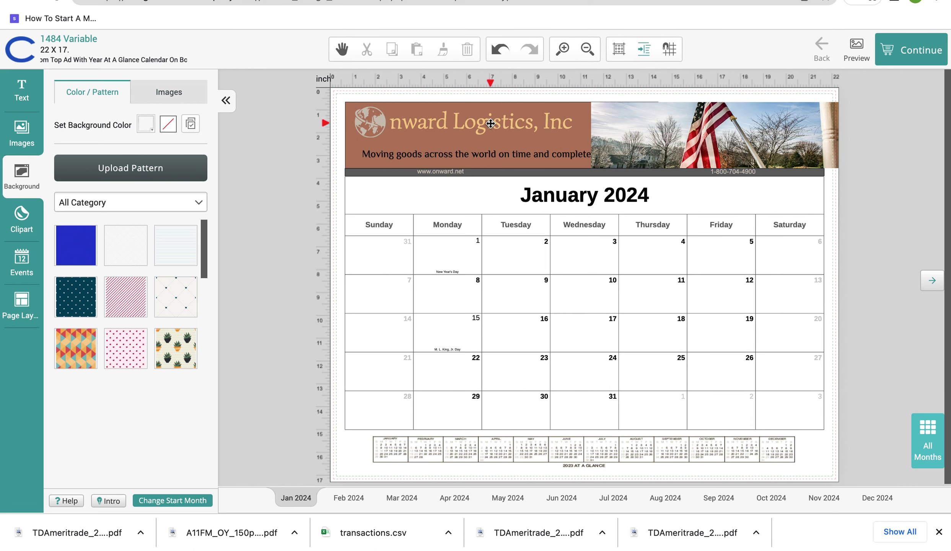
Step: Undo the layering, resizing and replacement edits in the header back to the original shipping photo
{"action": "left_click", "coordinate": [495, 52]}
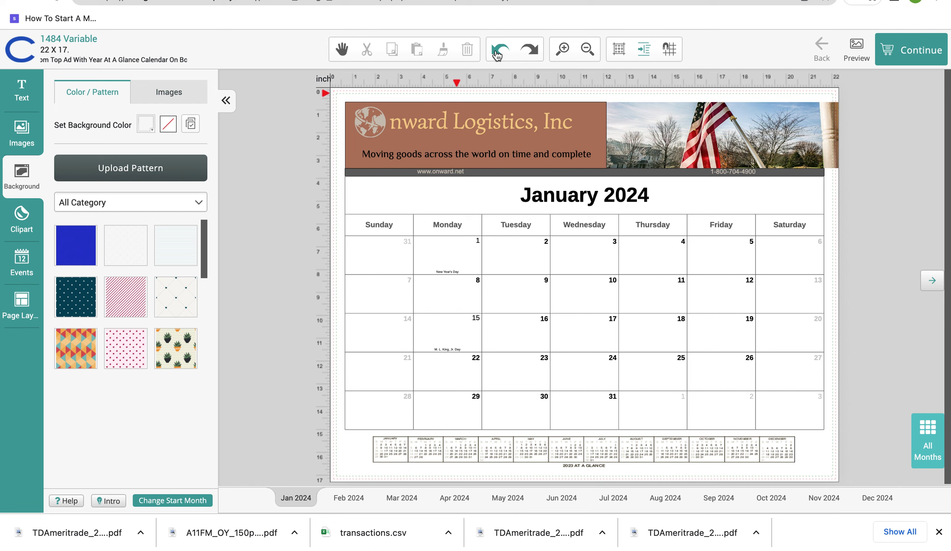
{"action": "left_click", "coordinate": [497, 53]}
{"action": "left_click", "coordinate": [497, 54]}
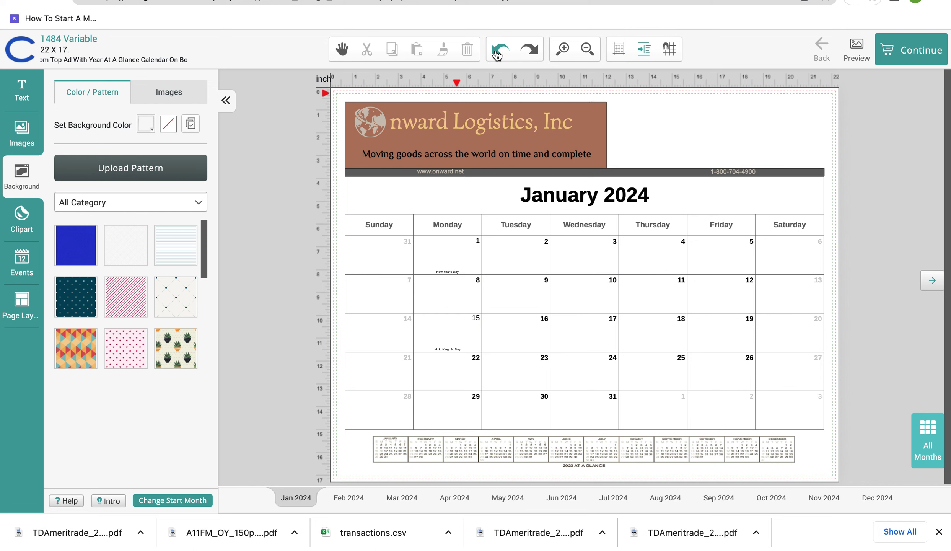
{"action": "left_click", "coordinate": [498, 54]}
{"action": "left_click", "coordinate": [497, 53]}
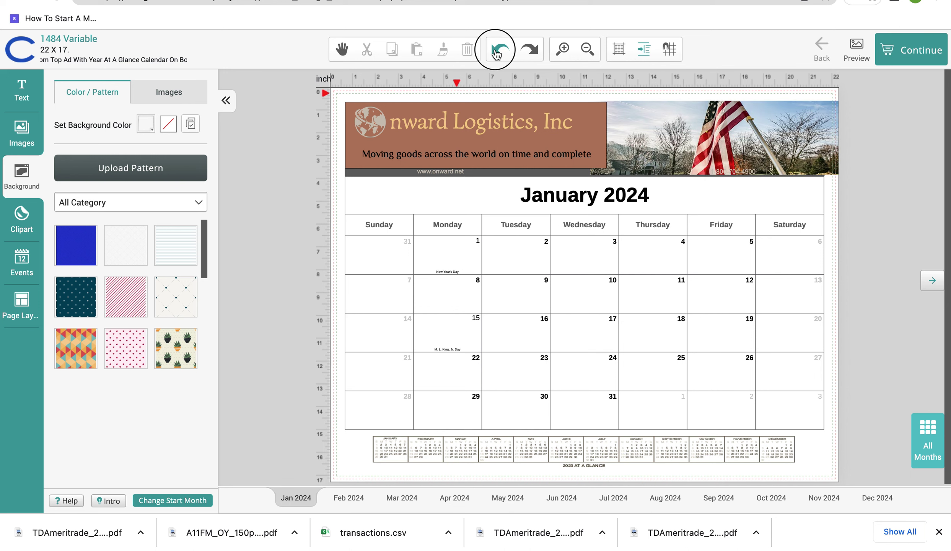
{"action": "left_click", "coordinate": [498, 54]}
{"action": "left_click", "coordinate": [497, 54]}
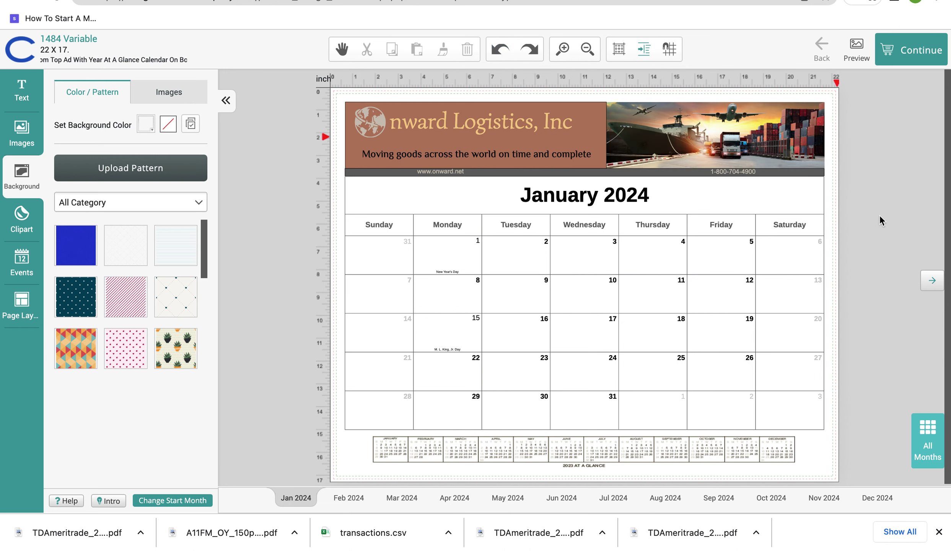
Step: Change the company name text in the header to "nward Logistics, Incorporated"
{"action": "left_click", "coordinate": [586, 138]}
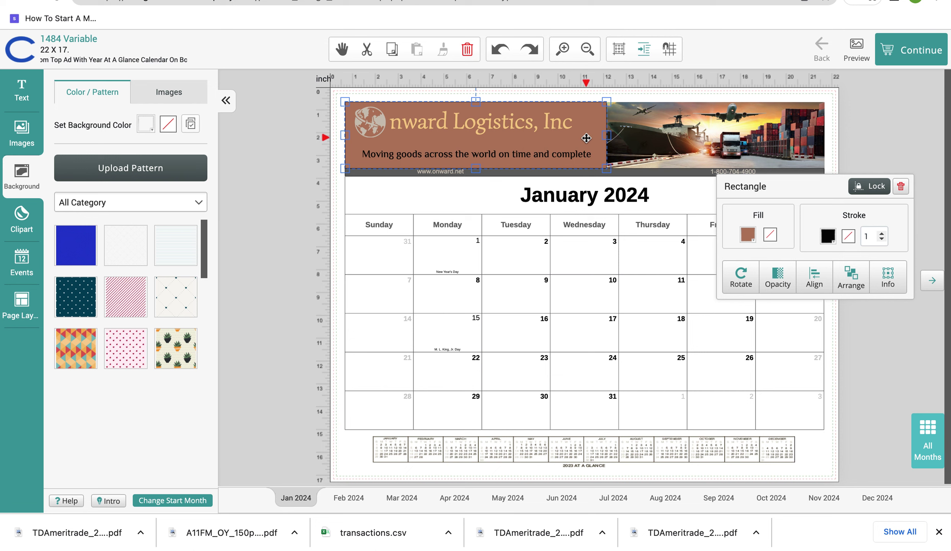
{"action": "left_click", "coordinate": [550, 126]}
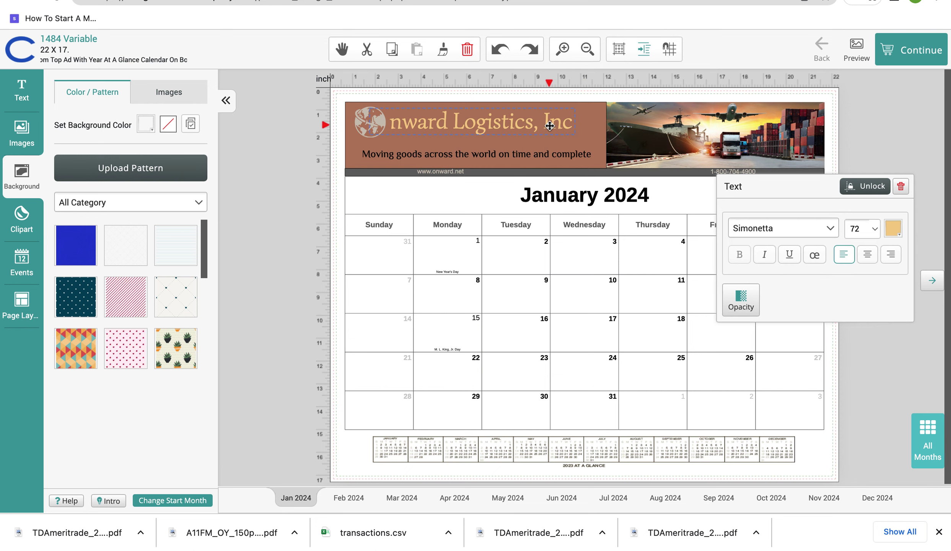
{"action": "left_click", "coordinate": [18, 92]}
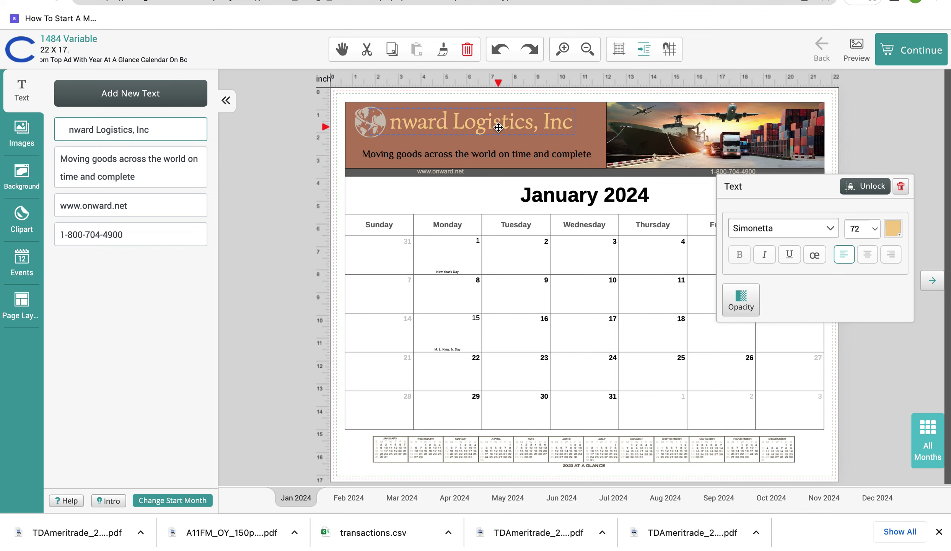
{"action": "left_click", "coordinate": [154, 131]}
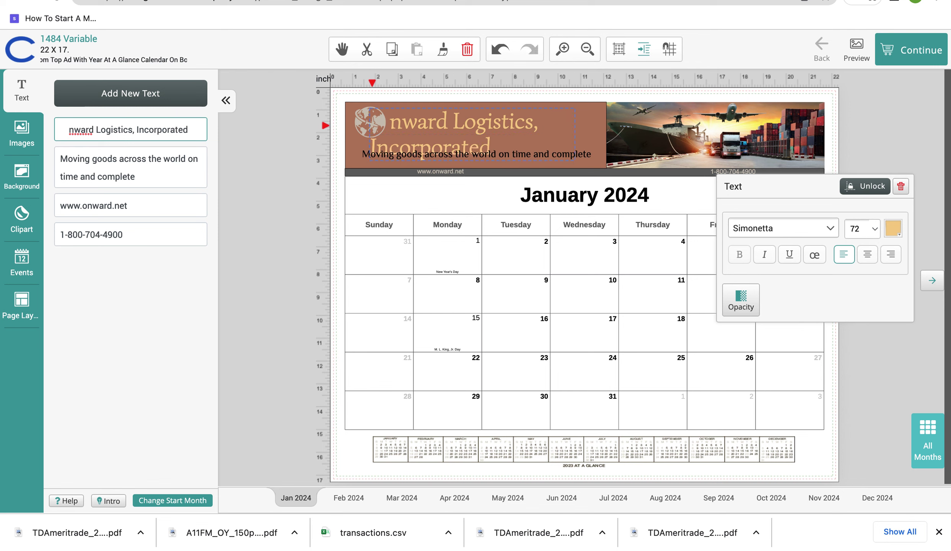
Step: Unlock the company name text box, widen it to fit the name on one line, and narrow it back within the brown rectangle
{"action": "left_click", "coordinate": [865, 188]}
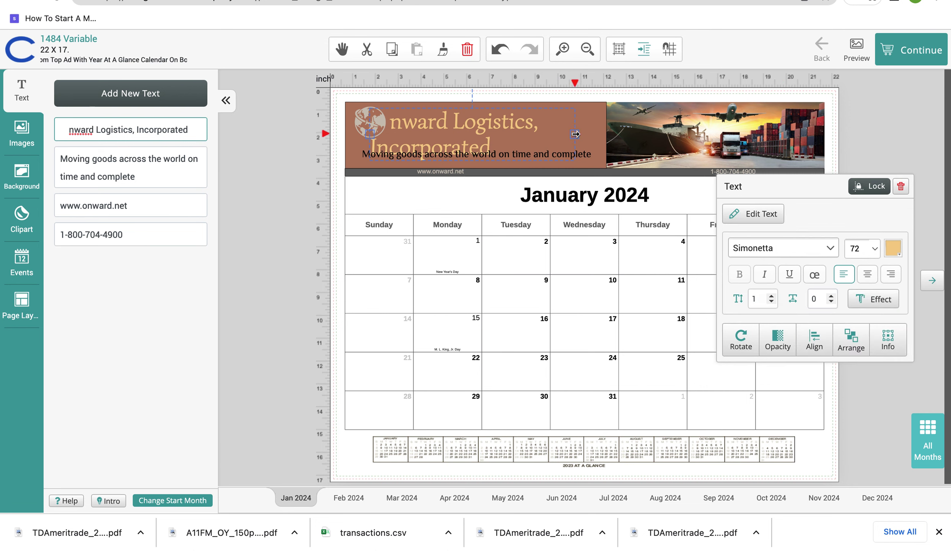
{"action": "left_click_drag", "start_coordinate": [574, 133], "coordinate": [668, 132]}
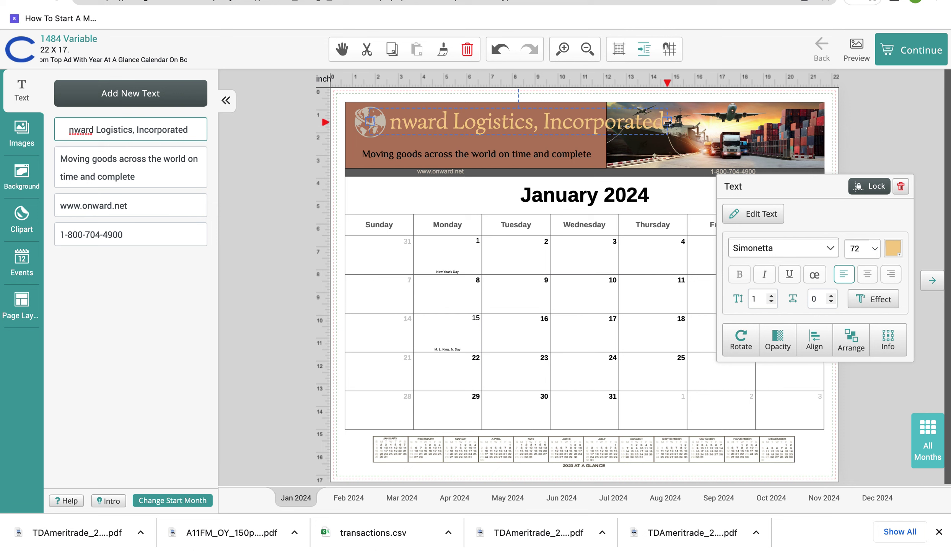
{"action": "mouse_move", "coordinate": [668, 121]}
{"action": "left_mouse_down"}
{"action": "mouse_move", "coordinate": [492, 132]}
{"action": "mouse_move", "coordinate": [654, 123]}
{"action": "mouse_move", "coordinate": [591, 123]}
{"action": "left_mouse_up"}
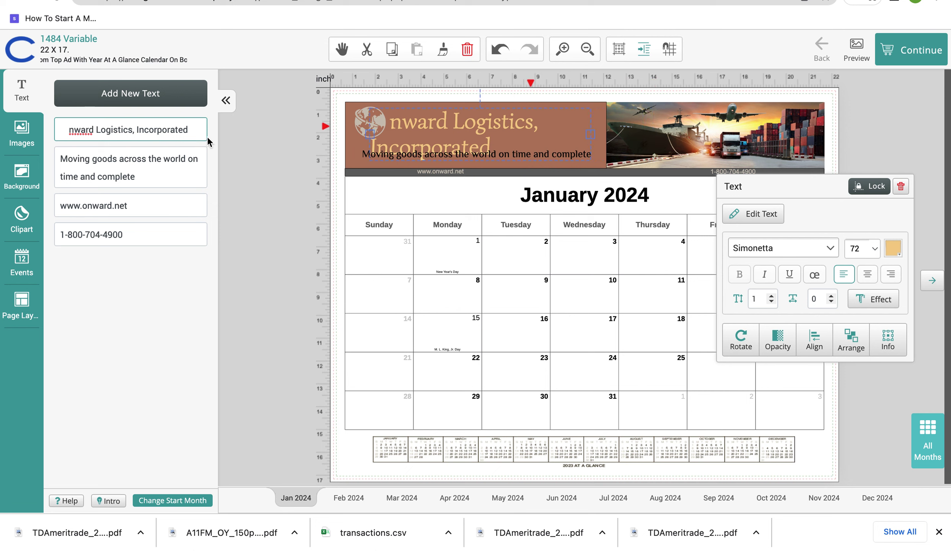
Step: Shorten the company name text in the header to "nward Logistics, Inc" and deselect the text box
{"action": "left_click", "coordinate": [193, 128]}
{"action": "key", "text": "BackSpace"}
{"action": "key", "text": "BackSpace"}
{"action": "key", "text": "BackSpace"}
{"action": "key", "text": "BackSpace"}
{"action": "key", "text": "BackSpace"}
{"action": "key", "text": "BackSpace"}
{"action": "key", "text": "BackSpace"}
{"action": "key", "text": "BackSpace"}
{"action": "key", "text": "BackSpace"}
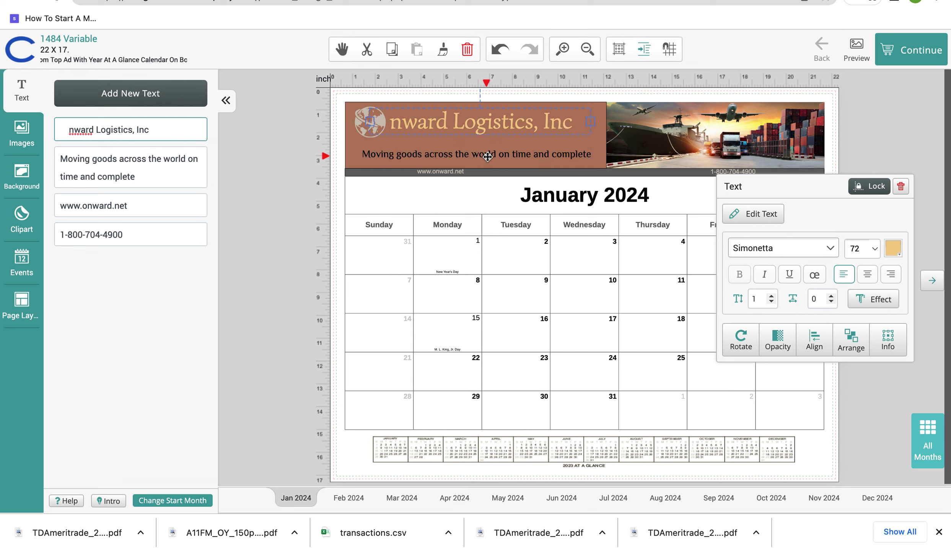
{"action": "left_click", "coordinate": [888, 139]}
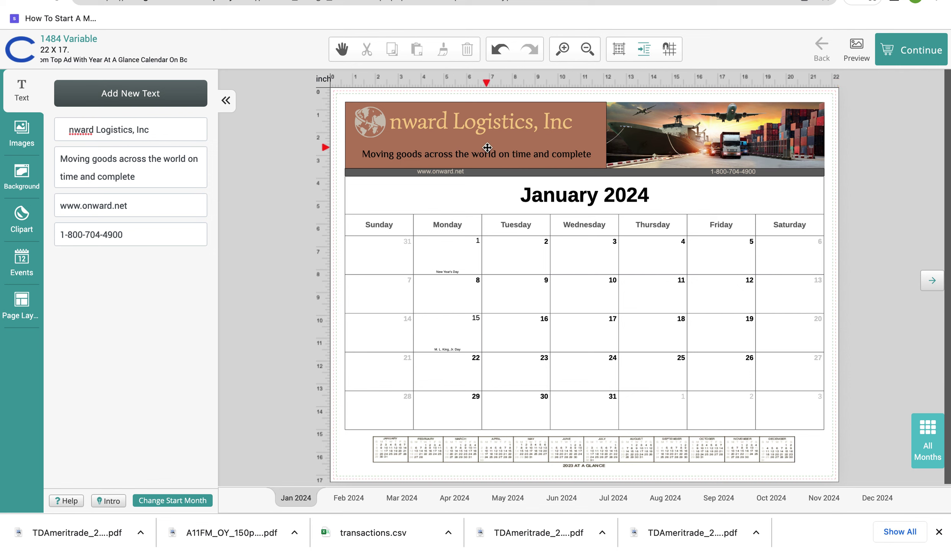
Step: Unlock the globe logo in the header, flip it horizontally, and flip it back to its original orientation
{"action": "left_click", "coordinate": [374, 127]}
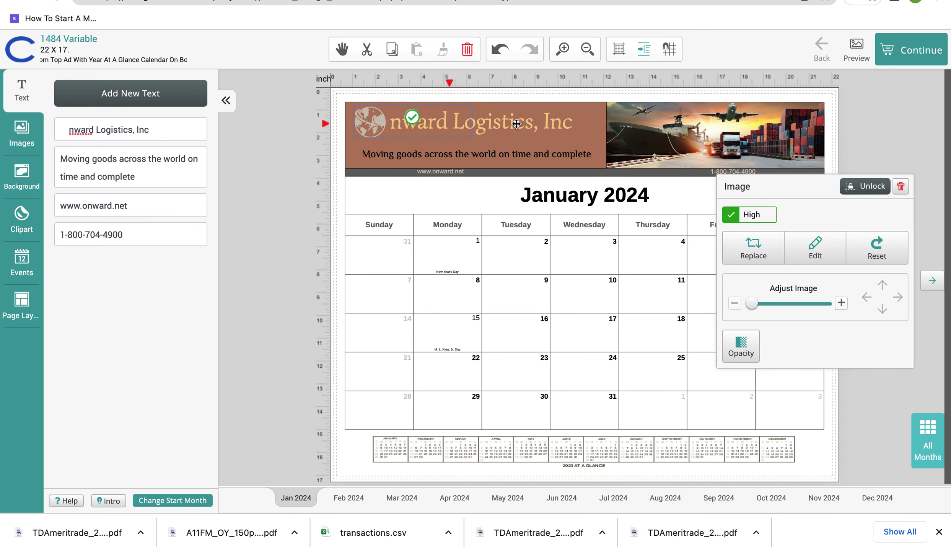
{"action": "left_click", "coordinate": [868, 186]}
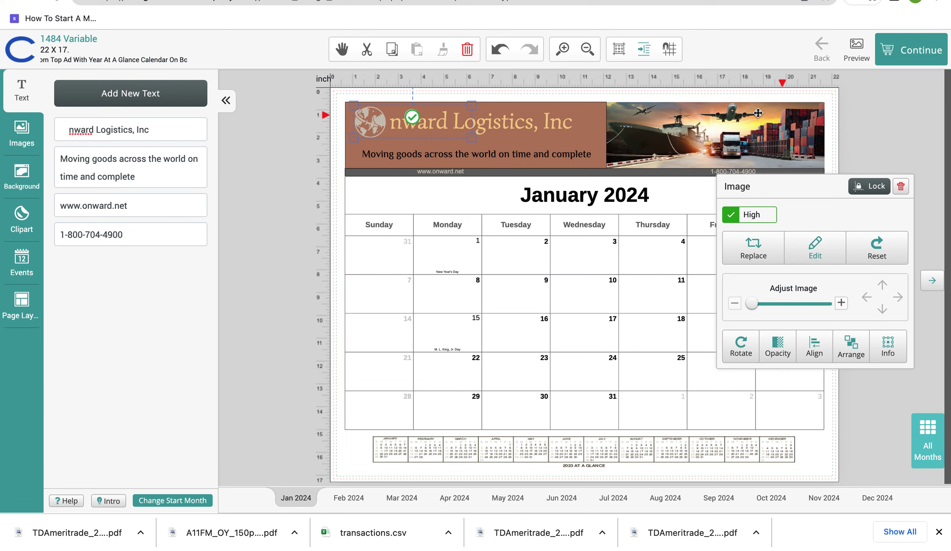
{"action": "left_click", "coordinate": [821, 251]}
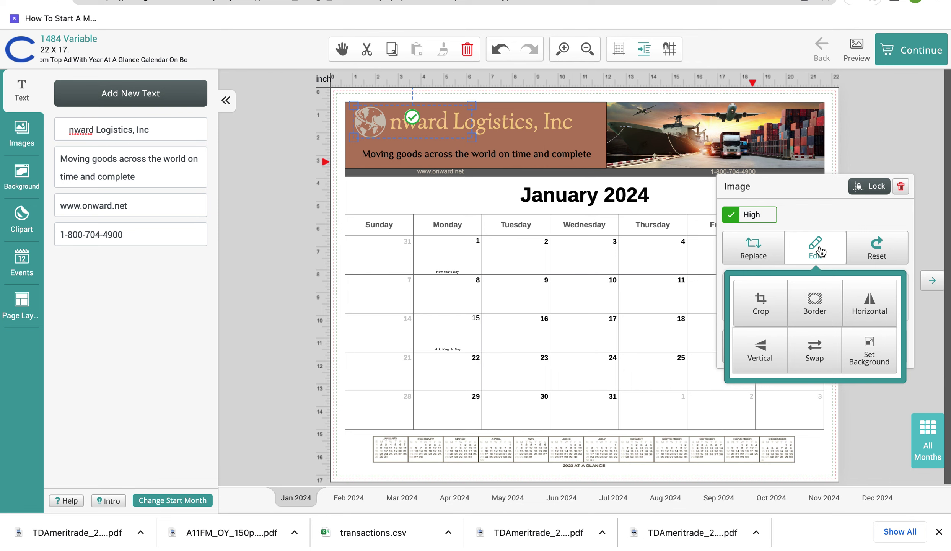
{"action": "left_click", "coordinate": [867, 311]}
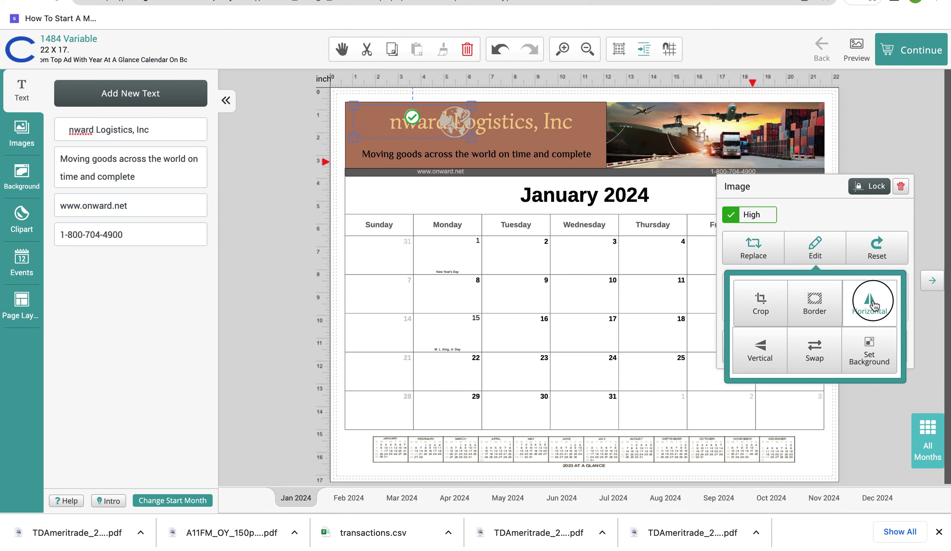
{"action": "left_click", "coordinate": [873, 305]}
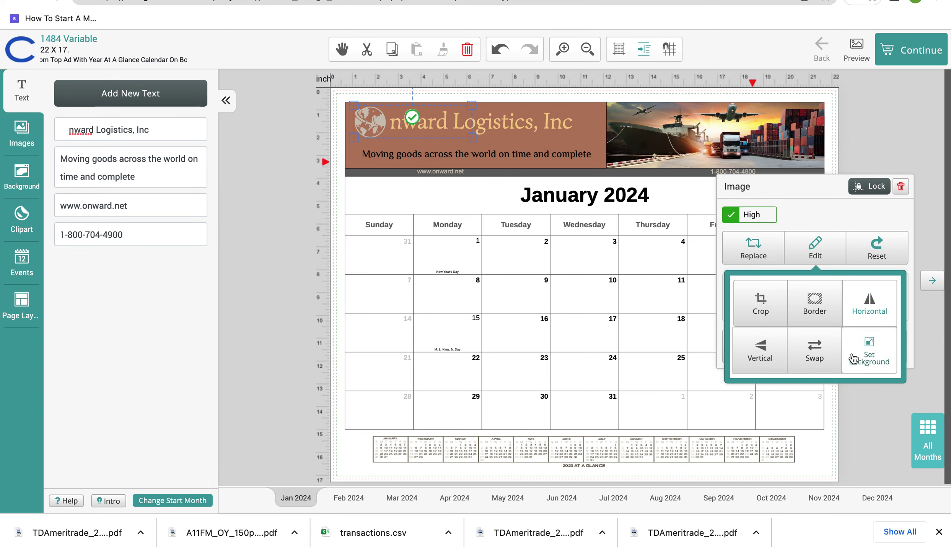
Step: Set the globe logo as the page background with opacity 0.2, and undo both background changes
{"action": "left_click", "coordinate": [880, 356]}
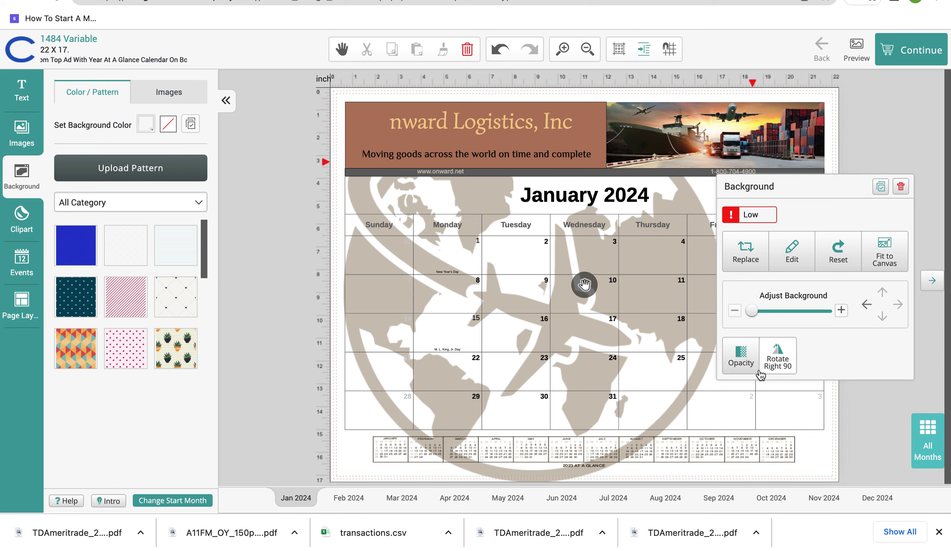
{"action": "left_click", "coordinate": [741, 356]}
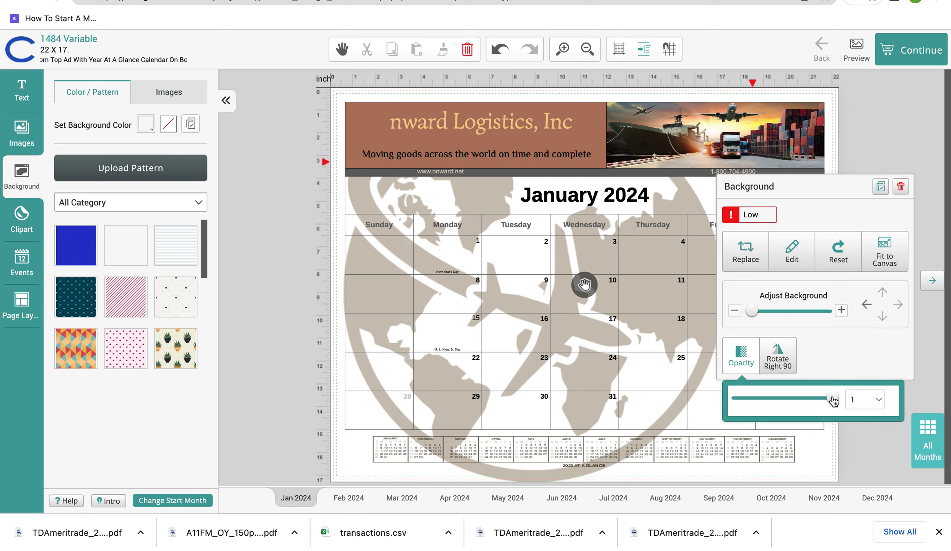
{"action": "left_click_drag", "start_coordinate": [833, 398], "coordinate": [756, 400]}
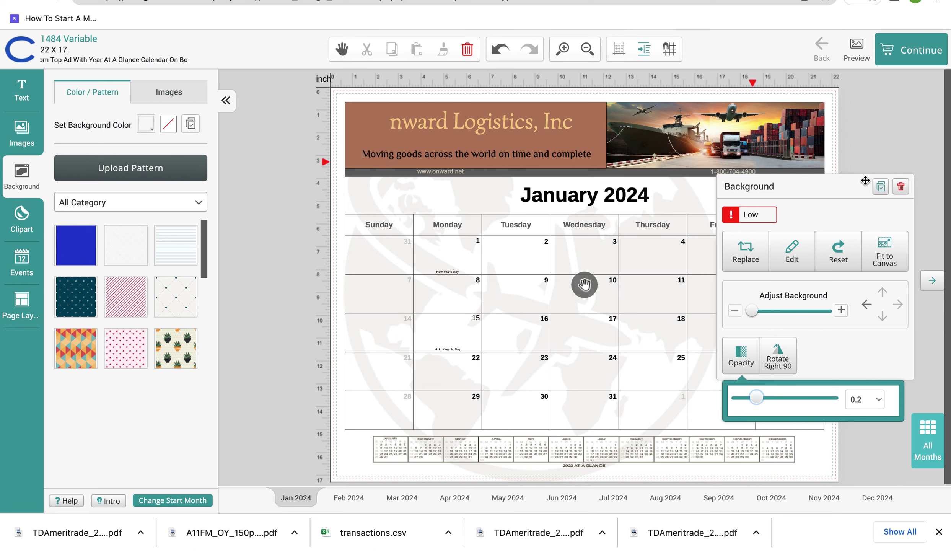
{"action": "left_click", "coordinate": [497, 51]}
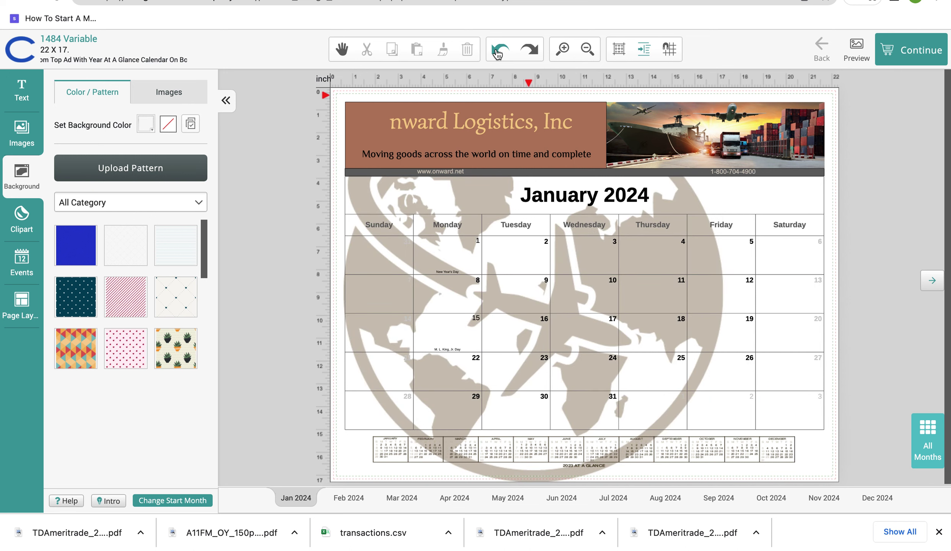
{"action": "left_click", "coordinate": [497, 51]}
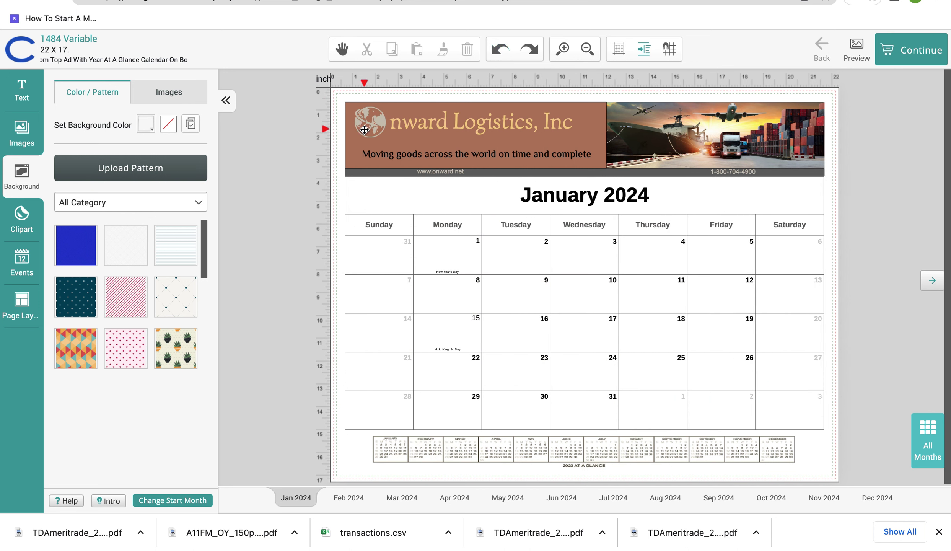
Step: Unlock the tagline "Moving goods across the world on time and complete" and set its font to EczarRegular
{"action": "left_click", "coordinate": [436, 157]}
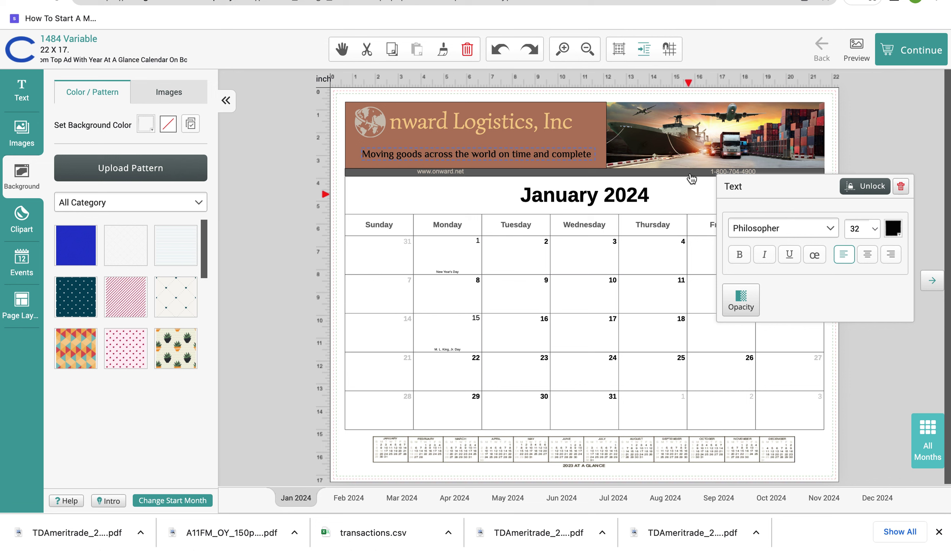
{"action": "left_click", "coordinate": [872, 186]}
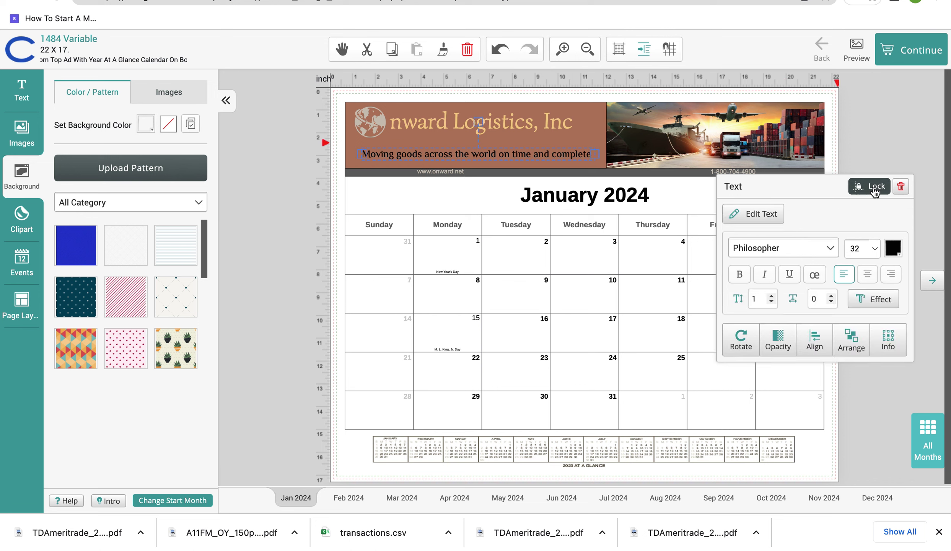
{"action": "left_click", "coordinate": [831, 249]}
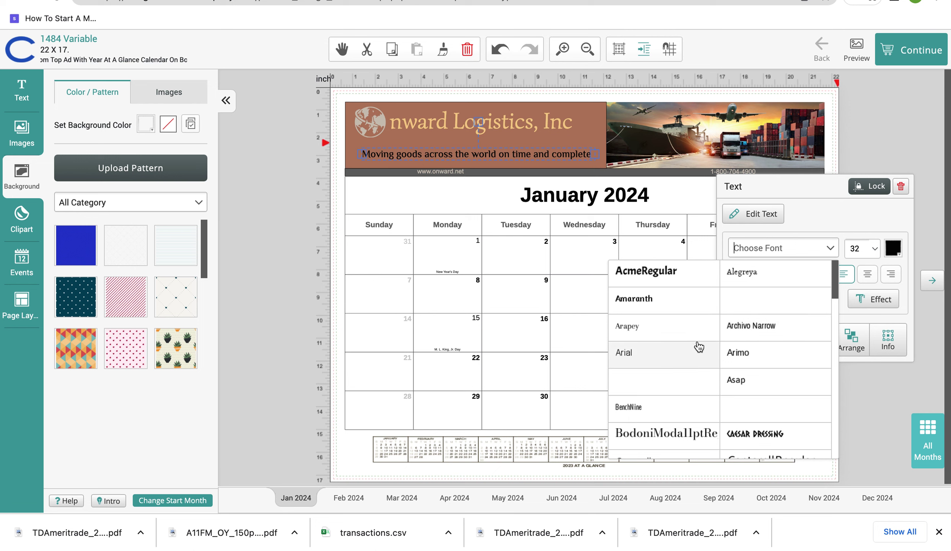
{"action": "scroll", "coordinate": [719, 348], "scroll_direction": "down", "scroll_amount": 2}
{"action": "scroll", "coordinate": [717, 344], "scroll_direction": "down", "scroll_amount": 4}
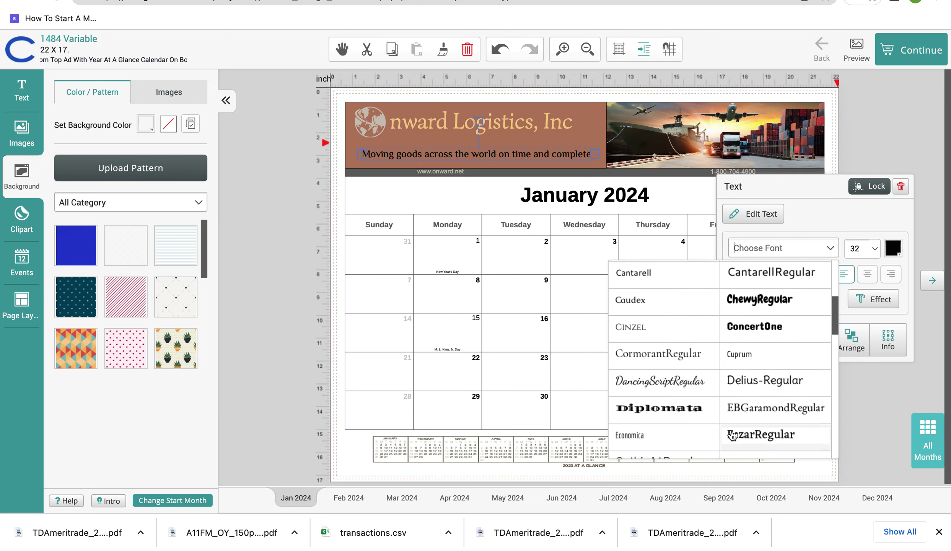
{"action": "left_click", "coordinate": [760, 435]}
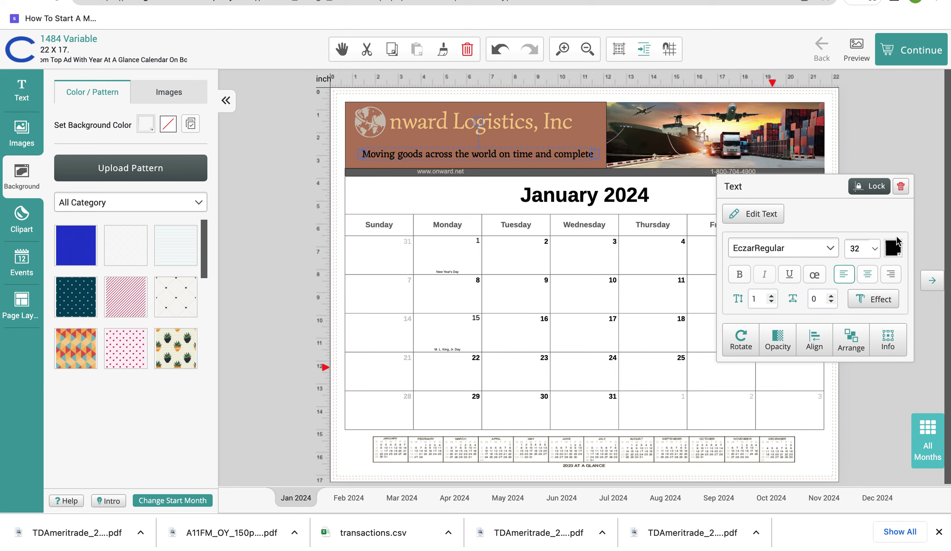
Step: Try red #f03e23 for the tagline text, apply a medium green instead, and undo the colour change
{"action": "left_click", "coordinate": [894, 248]}
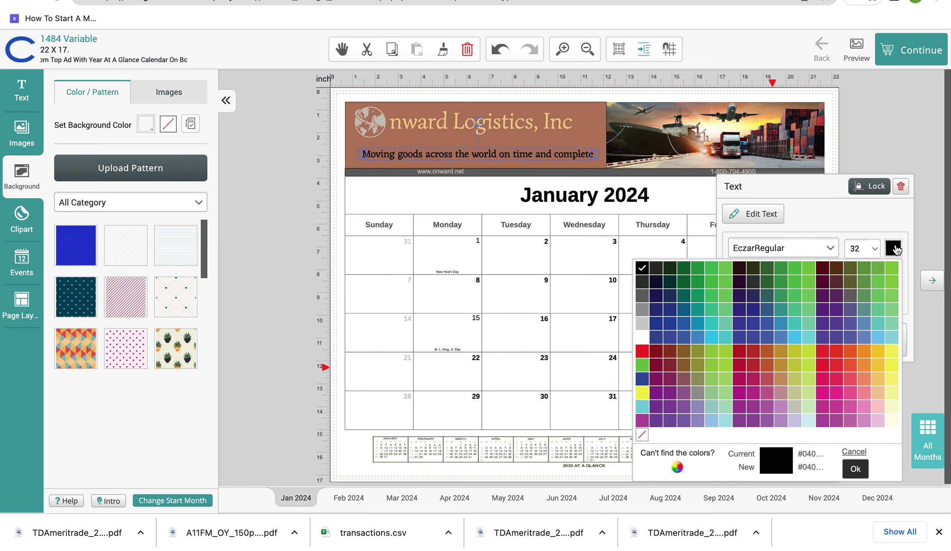
{"action": "left_click", "coordinate": [837, 352]}
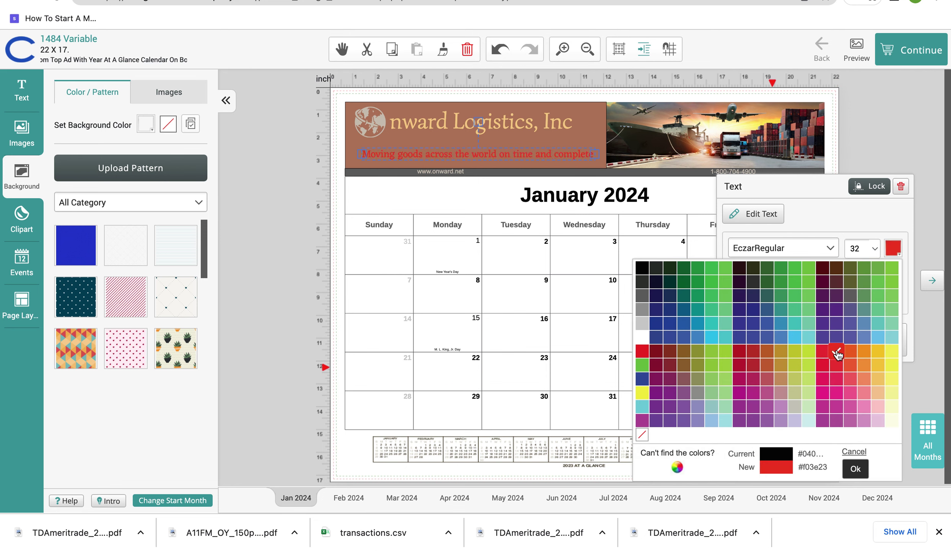
{"action": "left_click", "coordinate": [879, 269]}
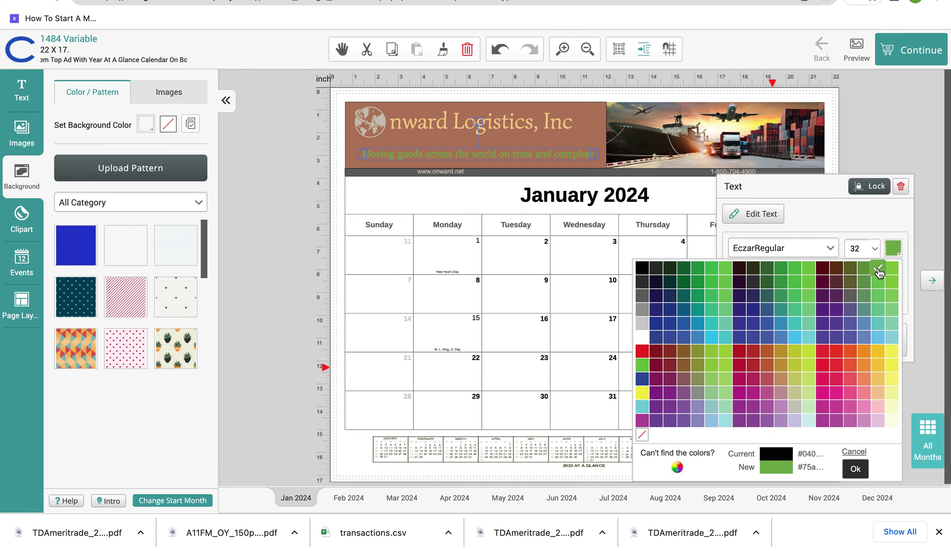
{"action": "left_click", "coordinate": [855, 469]}
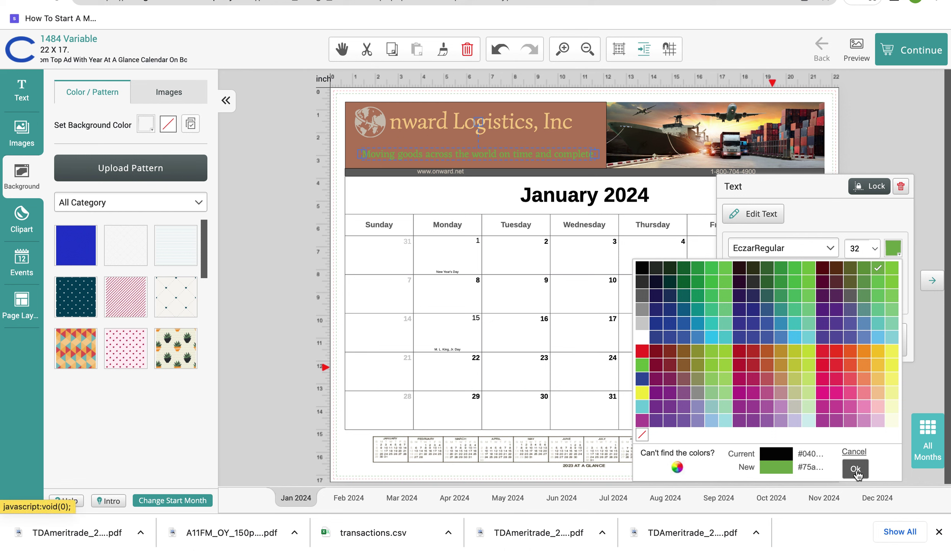
{"action": "left_click", "coordinate": [869, 112]}
{"action": "left_click", "coordinate": [499, 48]}
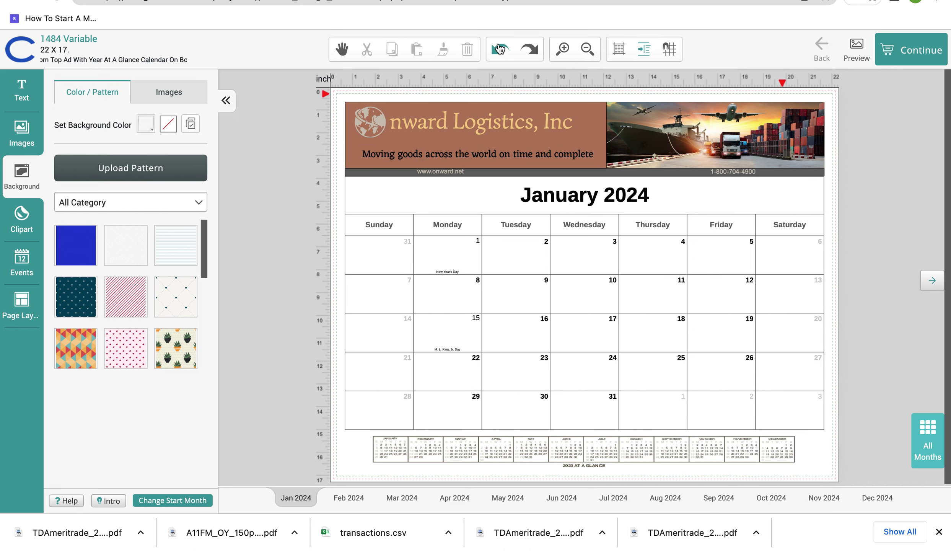